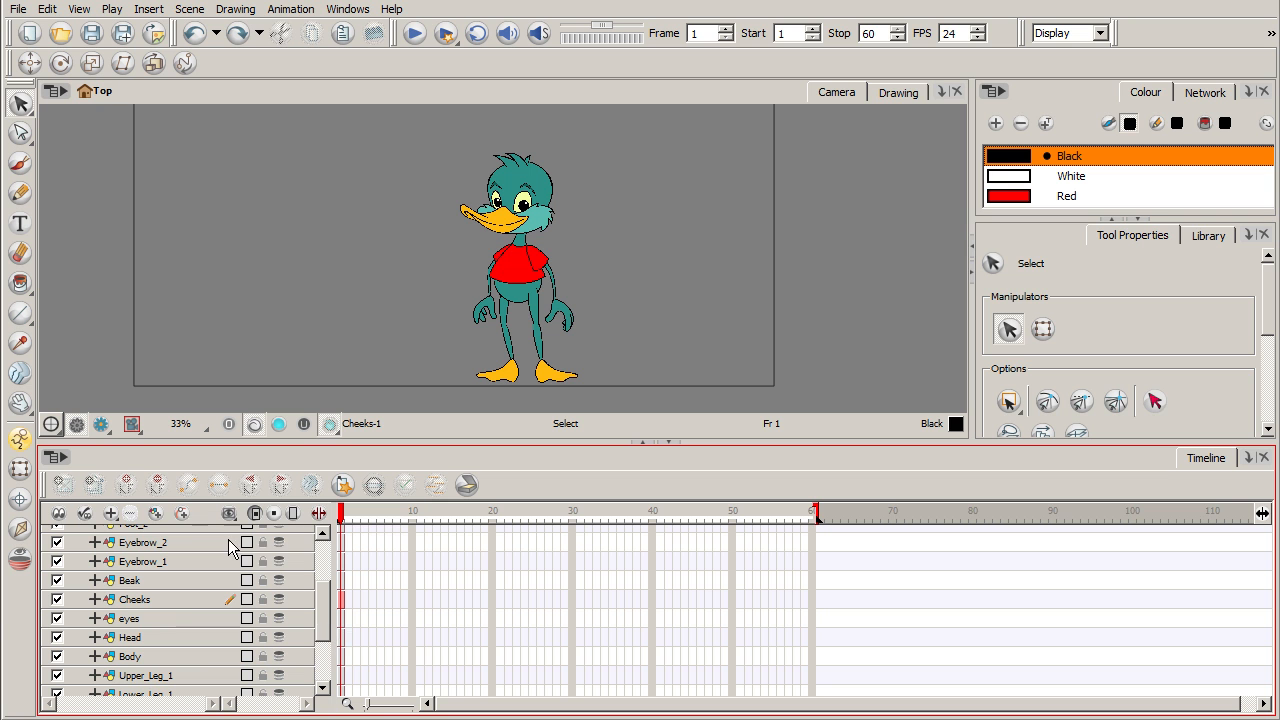
- Parent the eyes layer to the Head layer in the timeline and check the grouping by collapsing and expanding Head
scroll(323, 614, up, 1)
scroll(323, 614, down, 2)
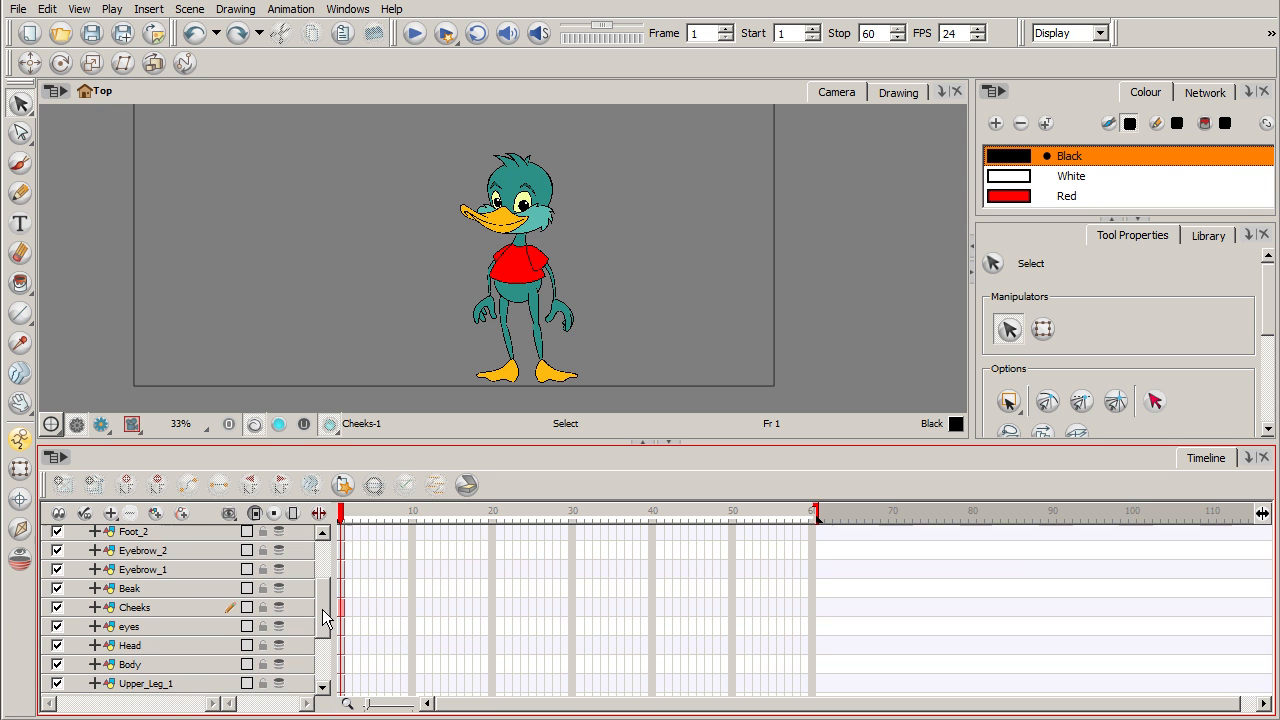
scroll(541, 272, up, 1)
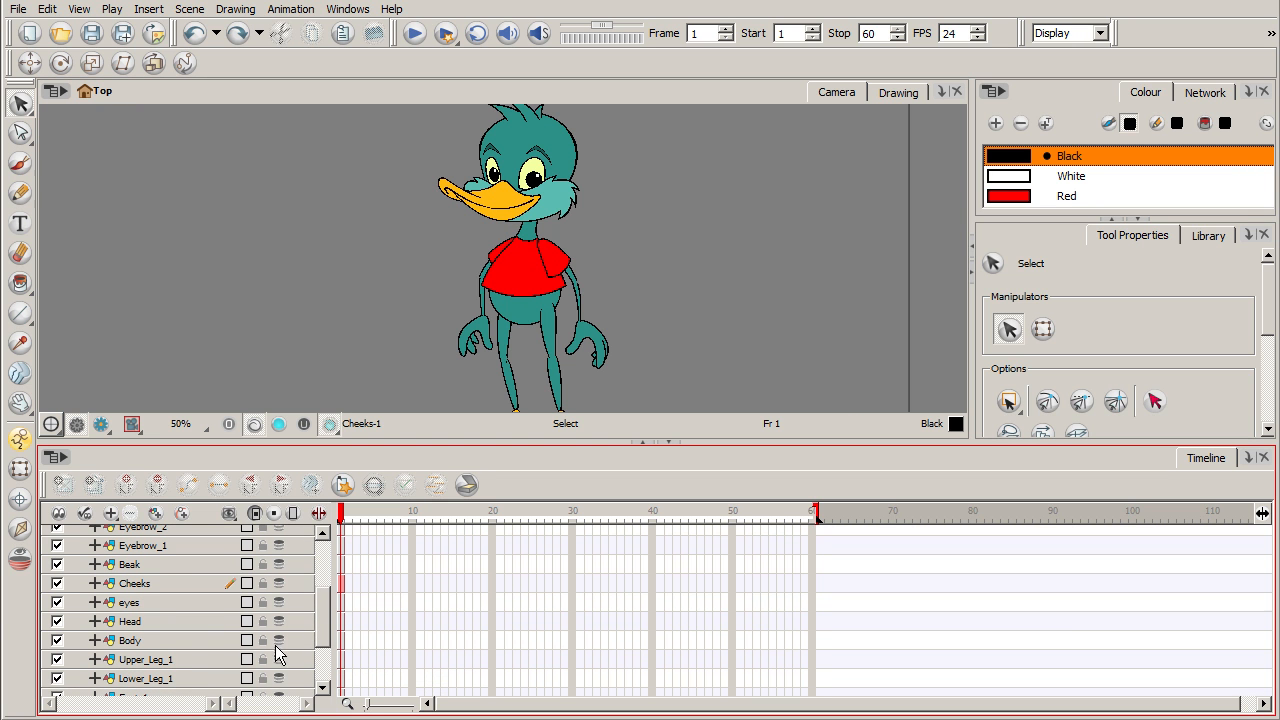
scroll(325, 632, down, 2)
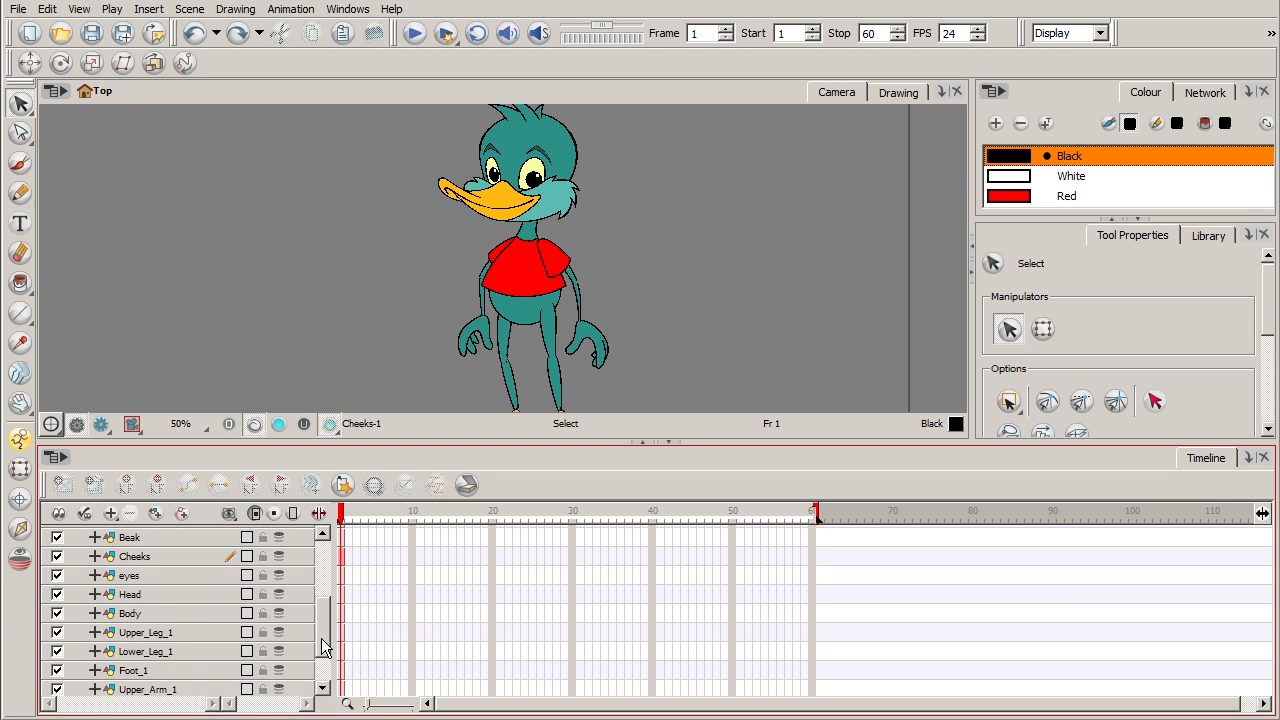
click(198, 594)
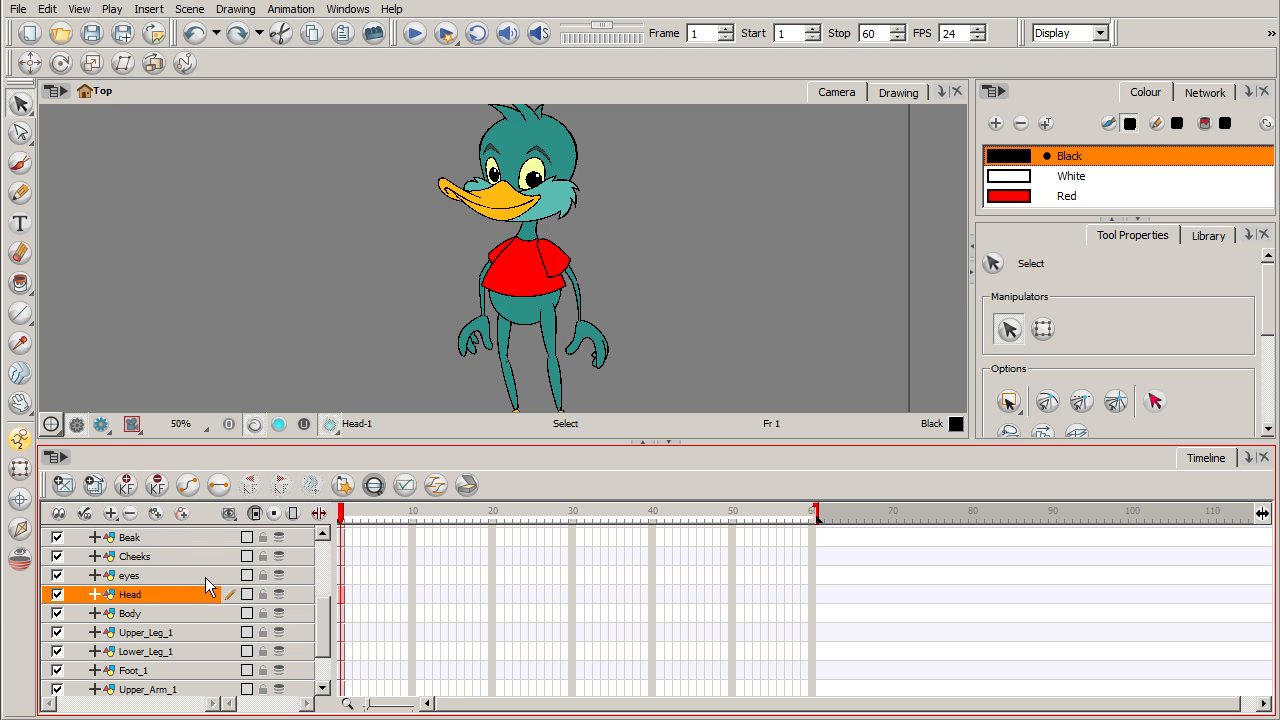
click(481, 237)
click(175, 601)
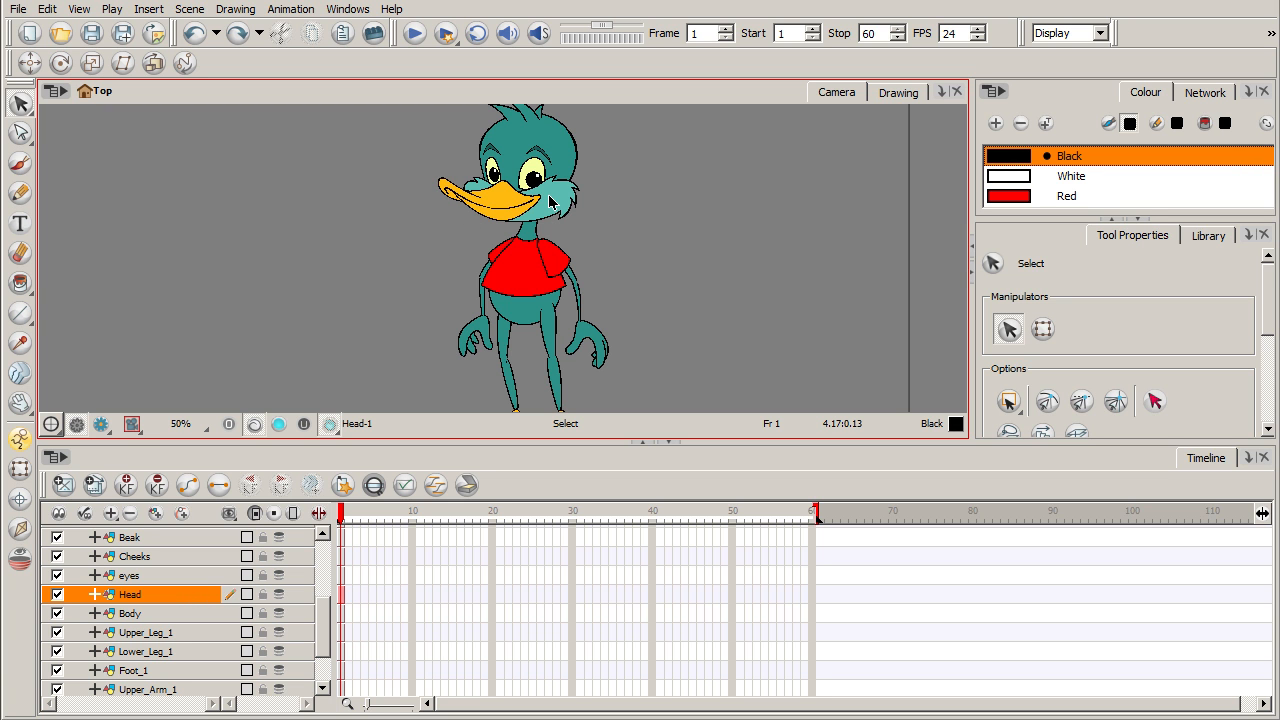
scroll(300, 610, up, 1)
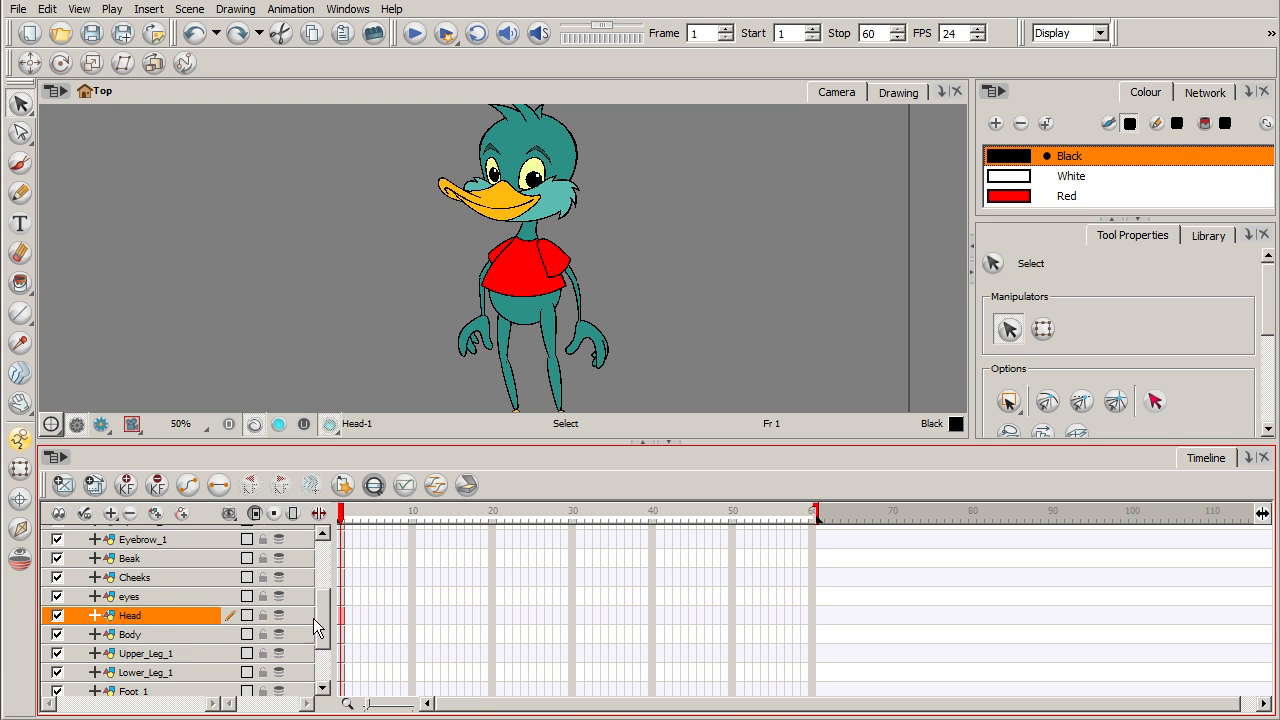
mouse_move(163, 596)
mouse_down()
mouse_move(186, 594)
mouse_move(154, 612)
mouse_up()
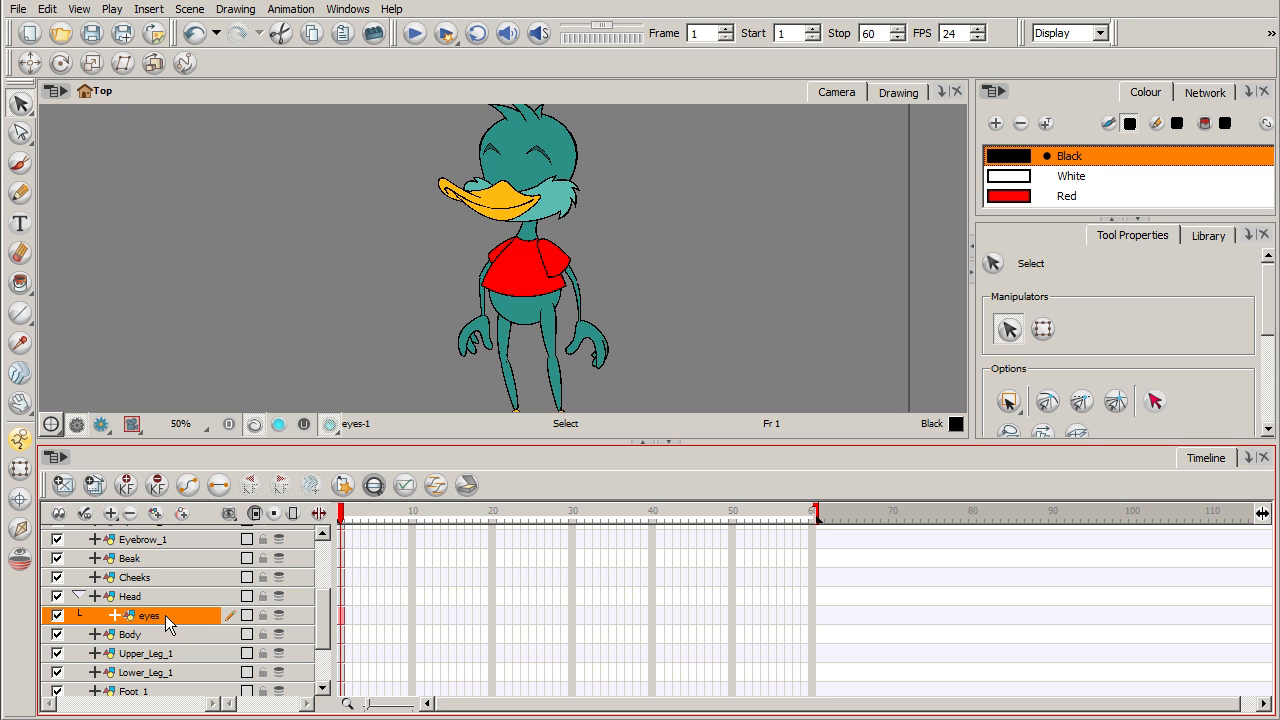
click(78, 596)
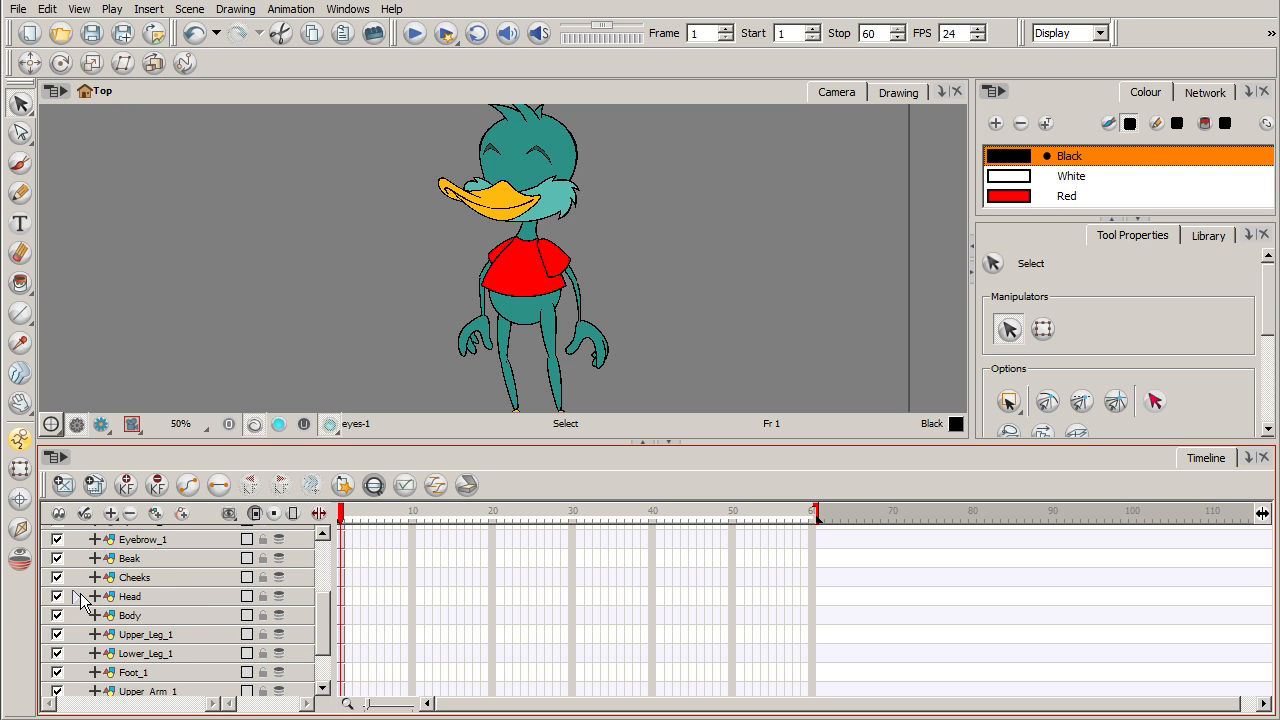
click(78, 597)
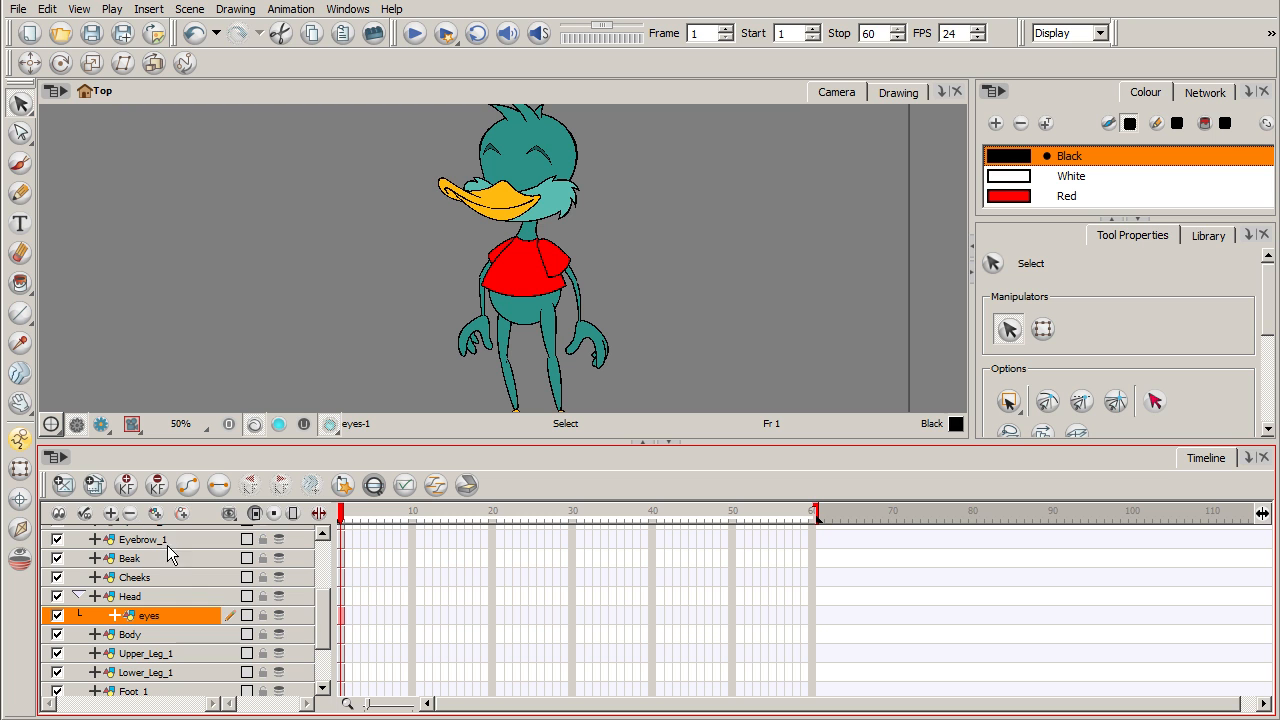
- Parent the Cheeks, Eyebrow_2, Eyebrow_1 and Beak layers to the Head layer
click(166, 577)
drag(164, 577, 145, 596)
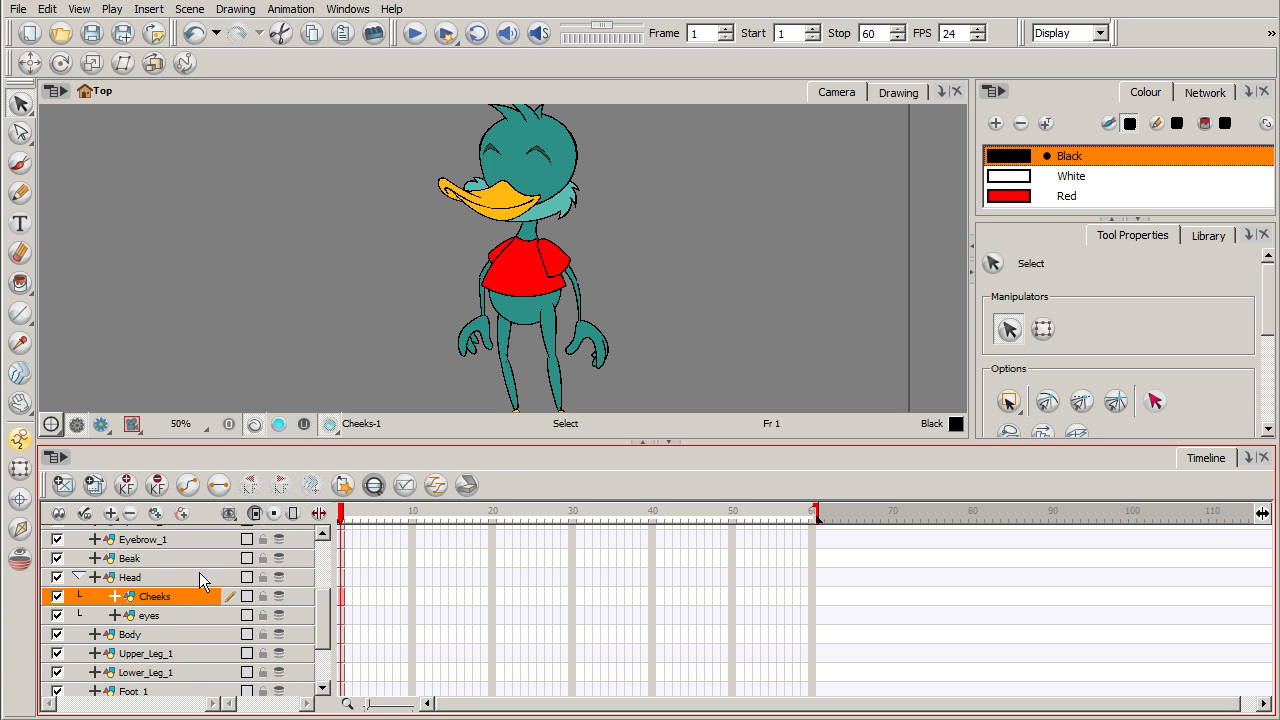
scroll(323, 630, up, 1)
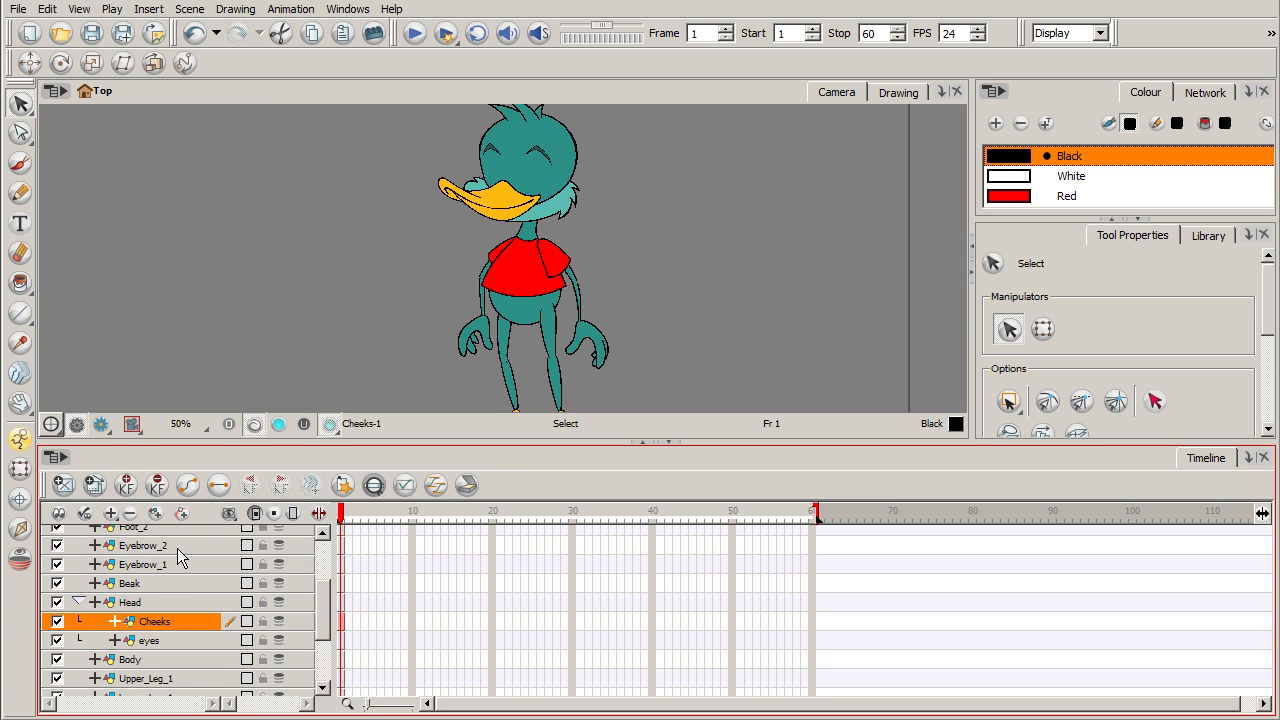
drag(177, 552, 174, 592)
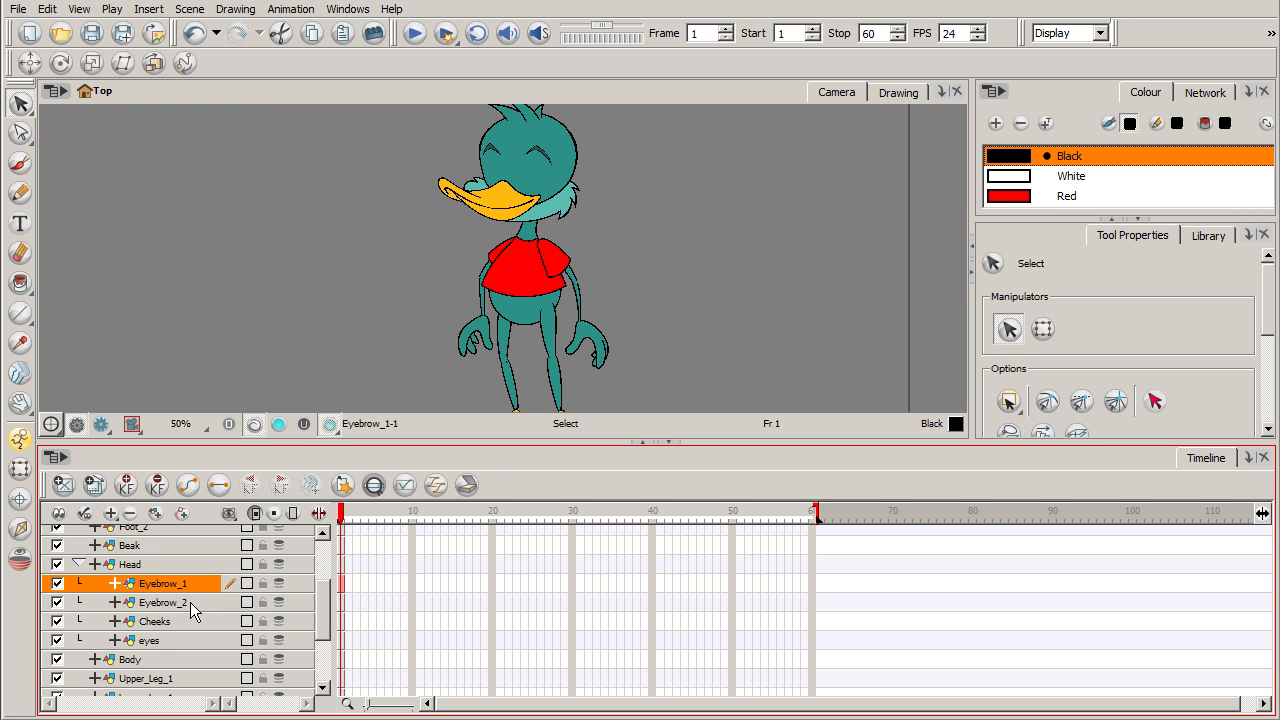
click(170, 544)
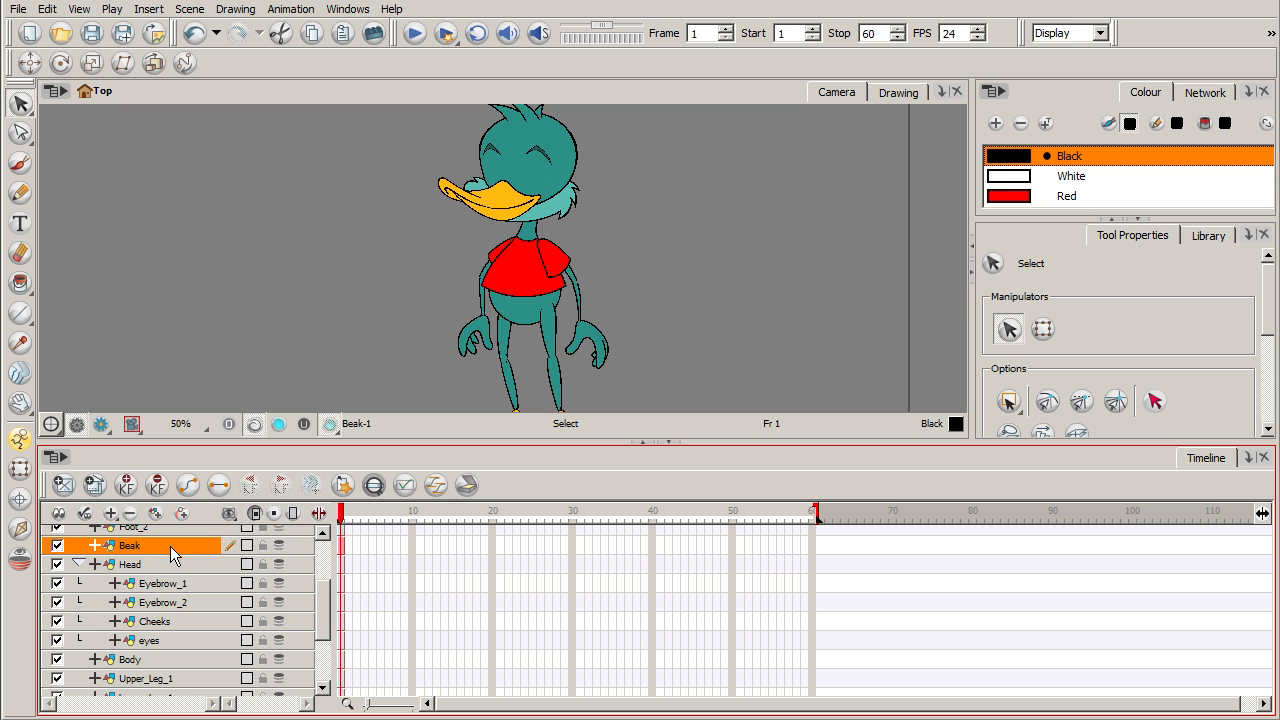
mouse_move(173, 547)
mouse_down()
mouse_move(157, 564)
mouse_move(187, 565)
mouse_up()
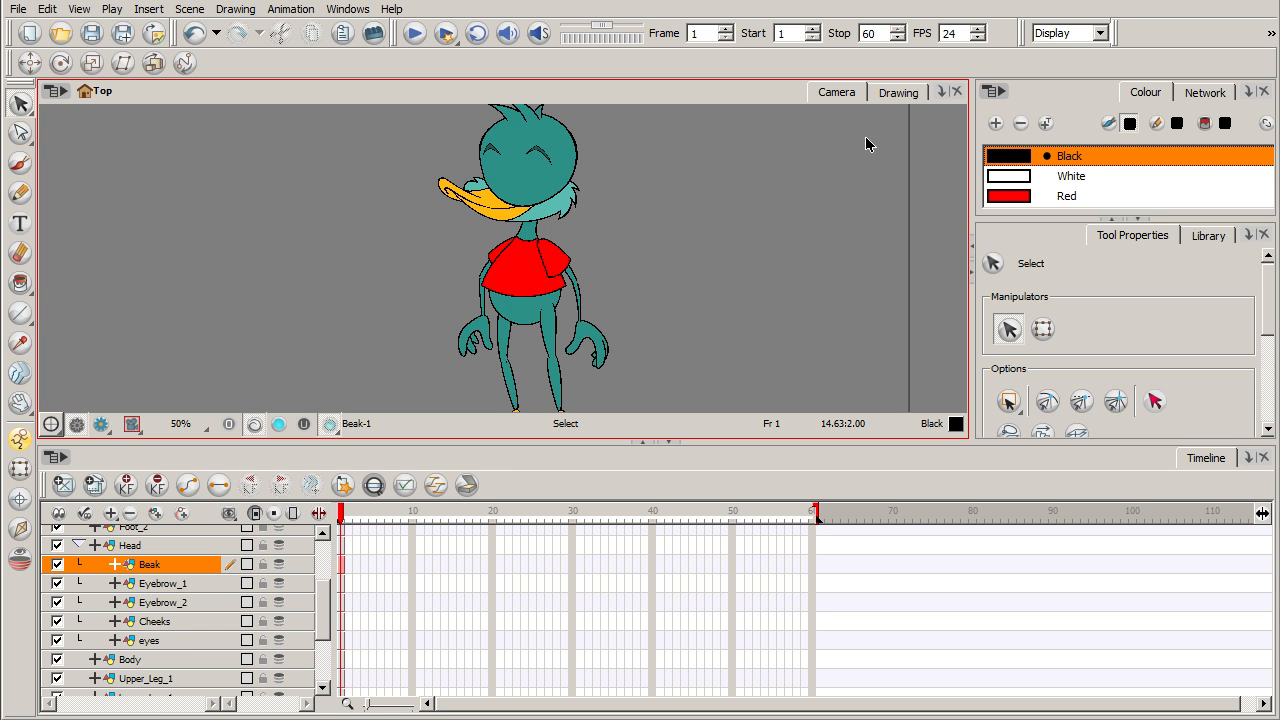
- Show the layer parameter values in the timeline and set the eyes layer's Pos z to 0.1
click(319, 513)
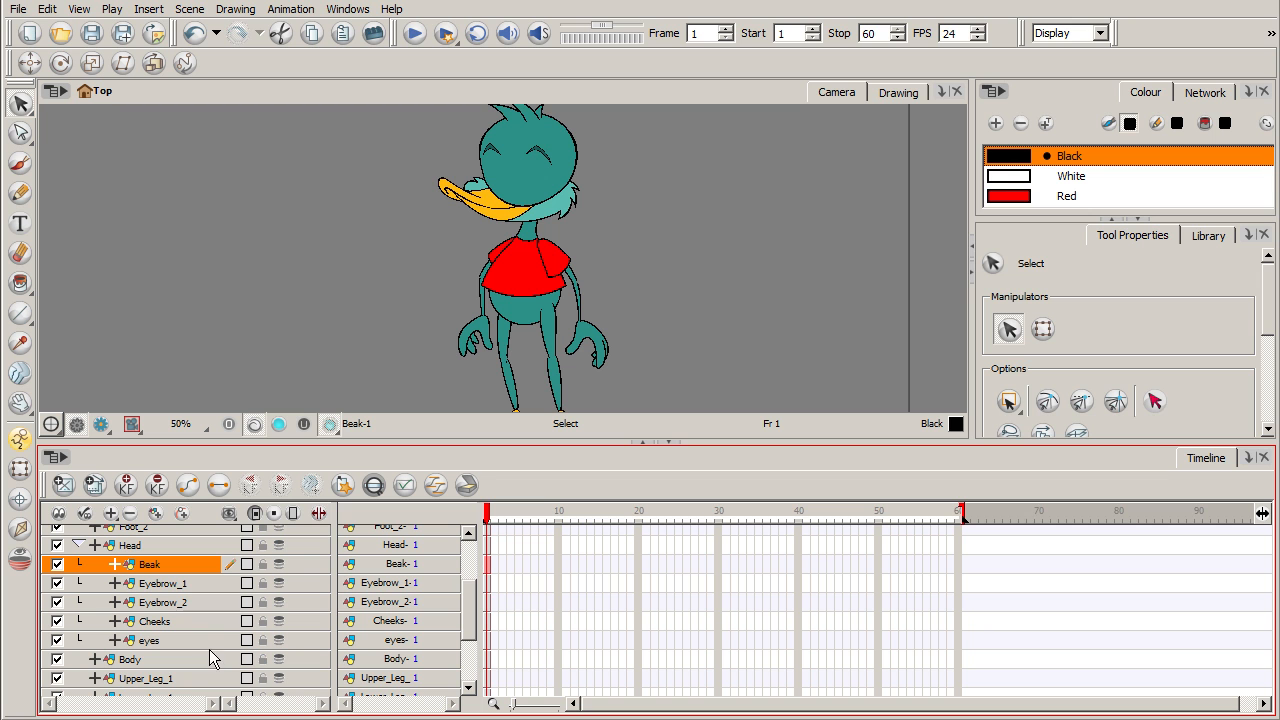
click(114, 640)
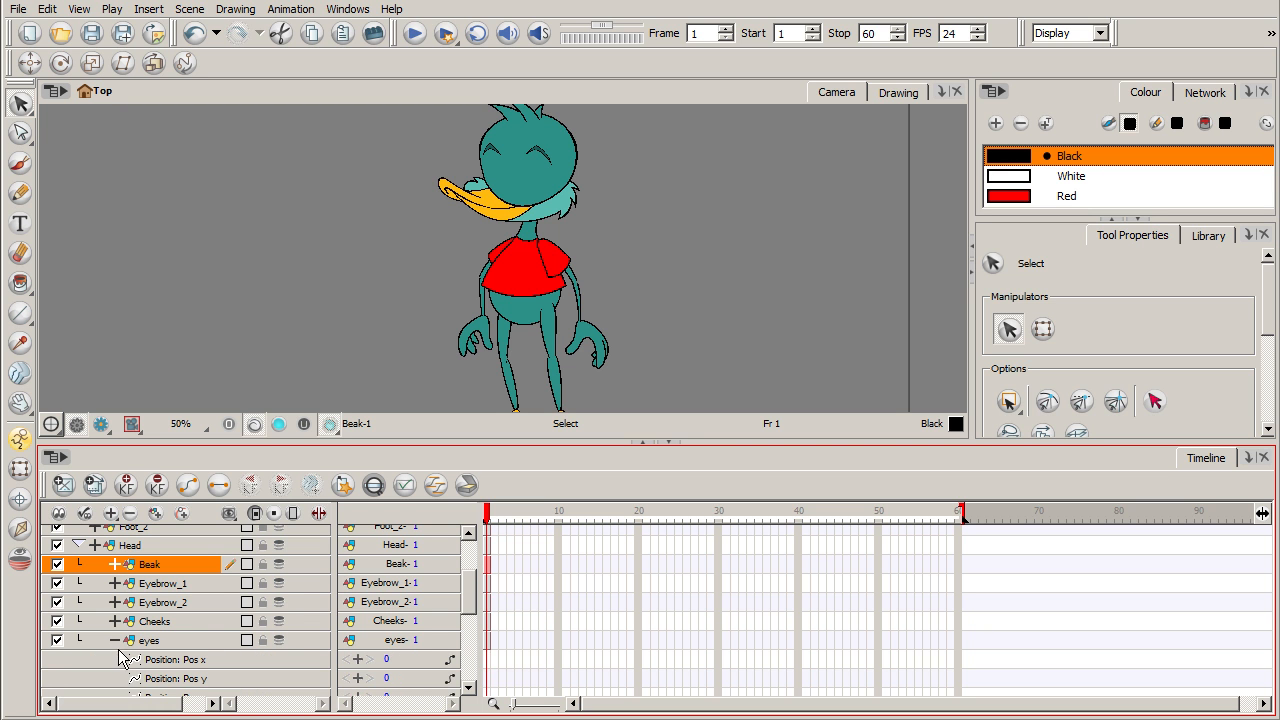
drag(469, 610, 470, 628)
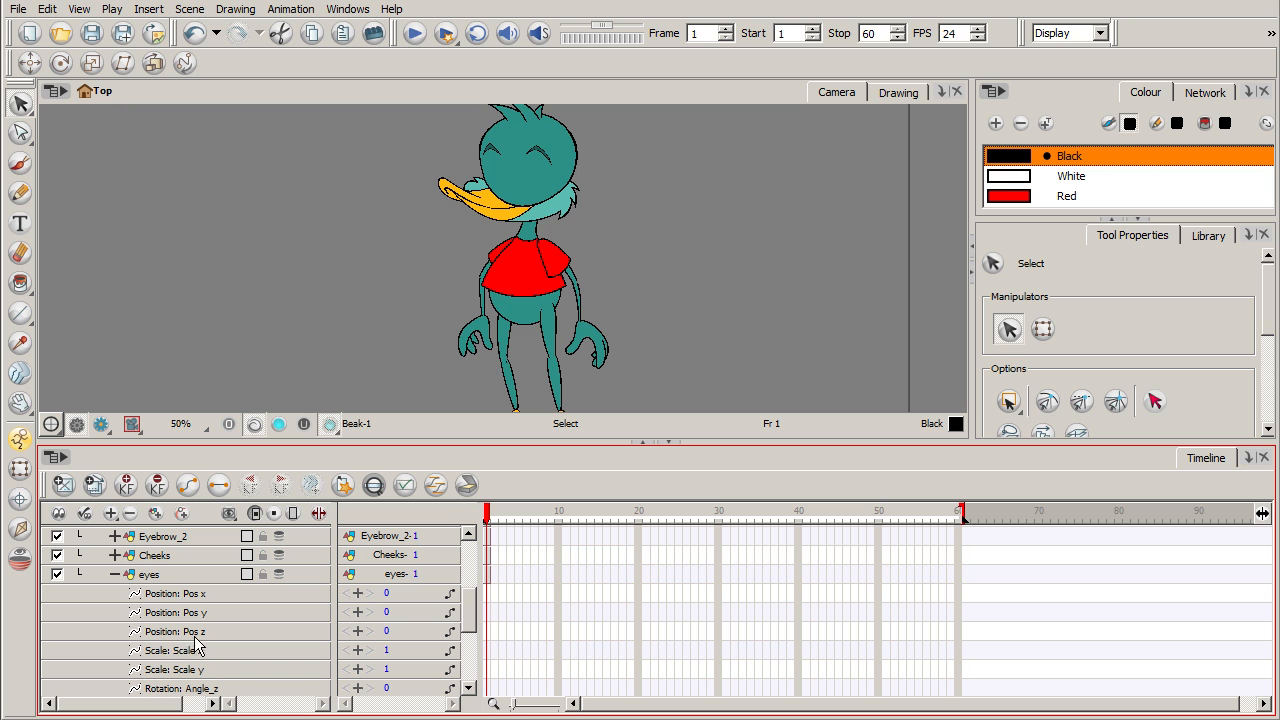
click(386, 634)
drag(384, 635, 388, 637)
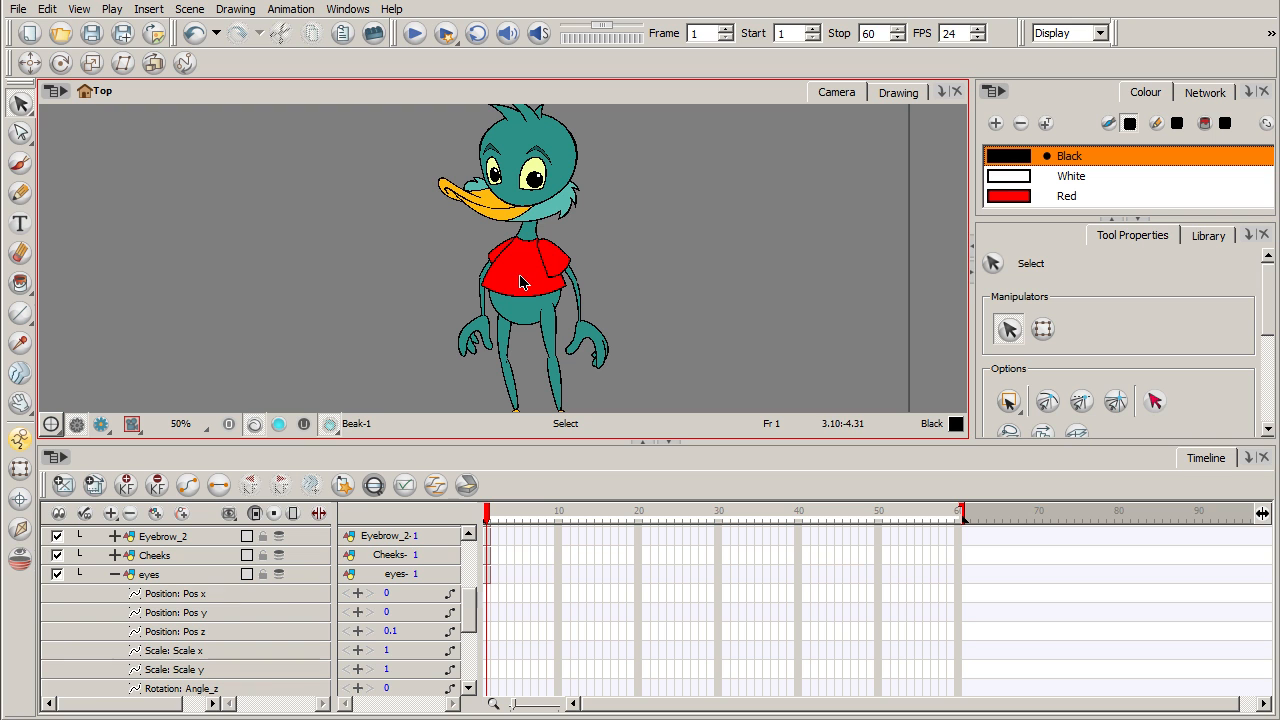
click(115, 574)
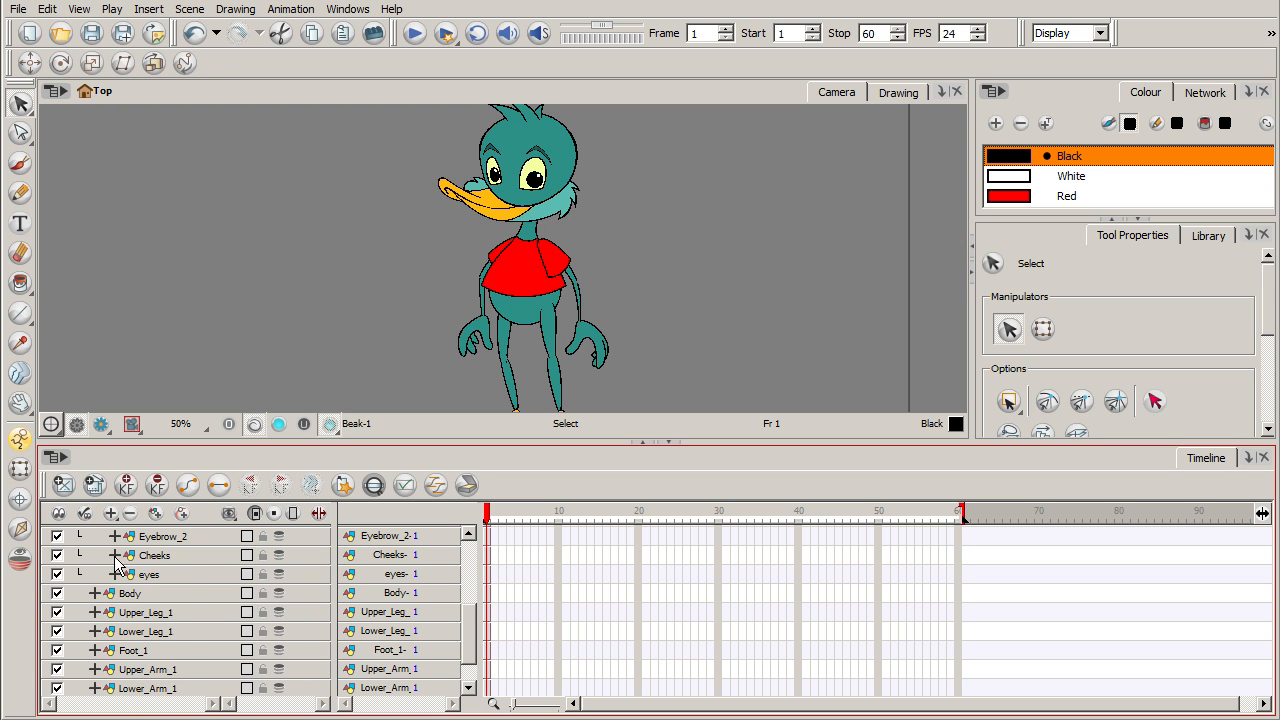
- Set the Cheeks layer's Pos z to 0.1 and collapse its parameters
click(115, 555)
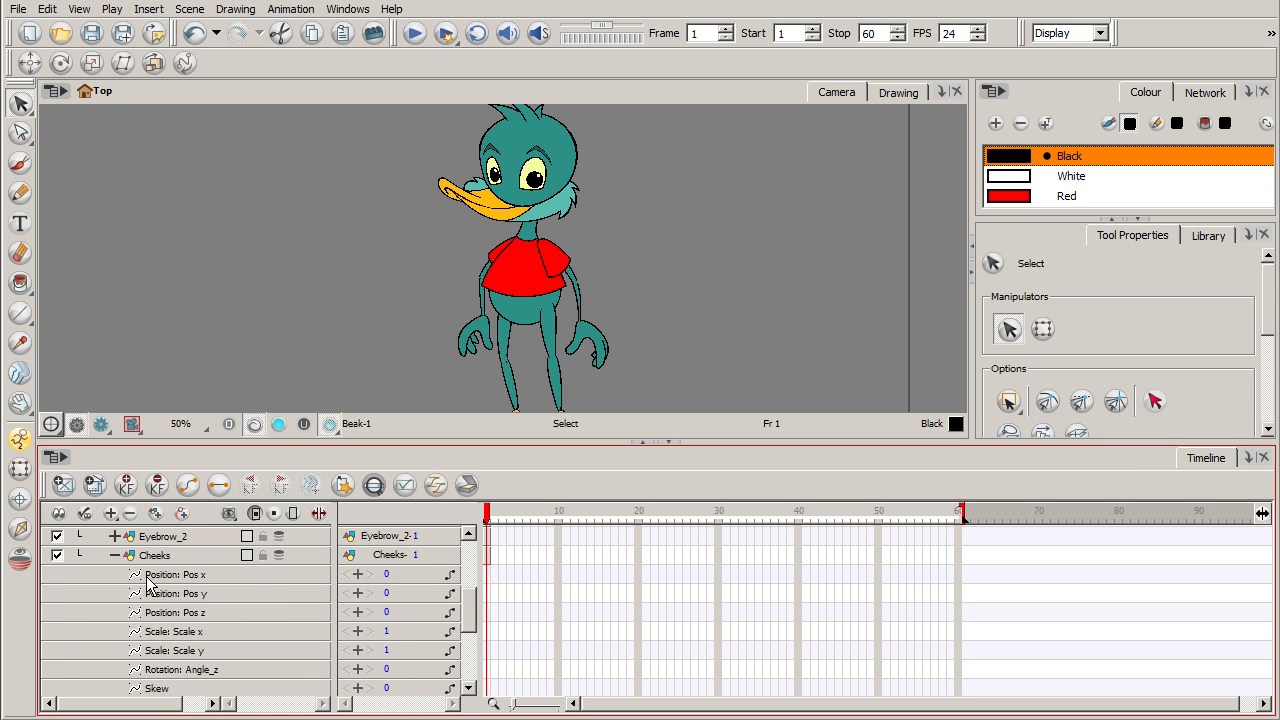
click(385, 614)
text(0.1)
key(Return)
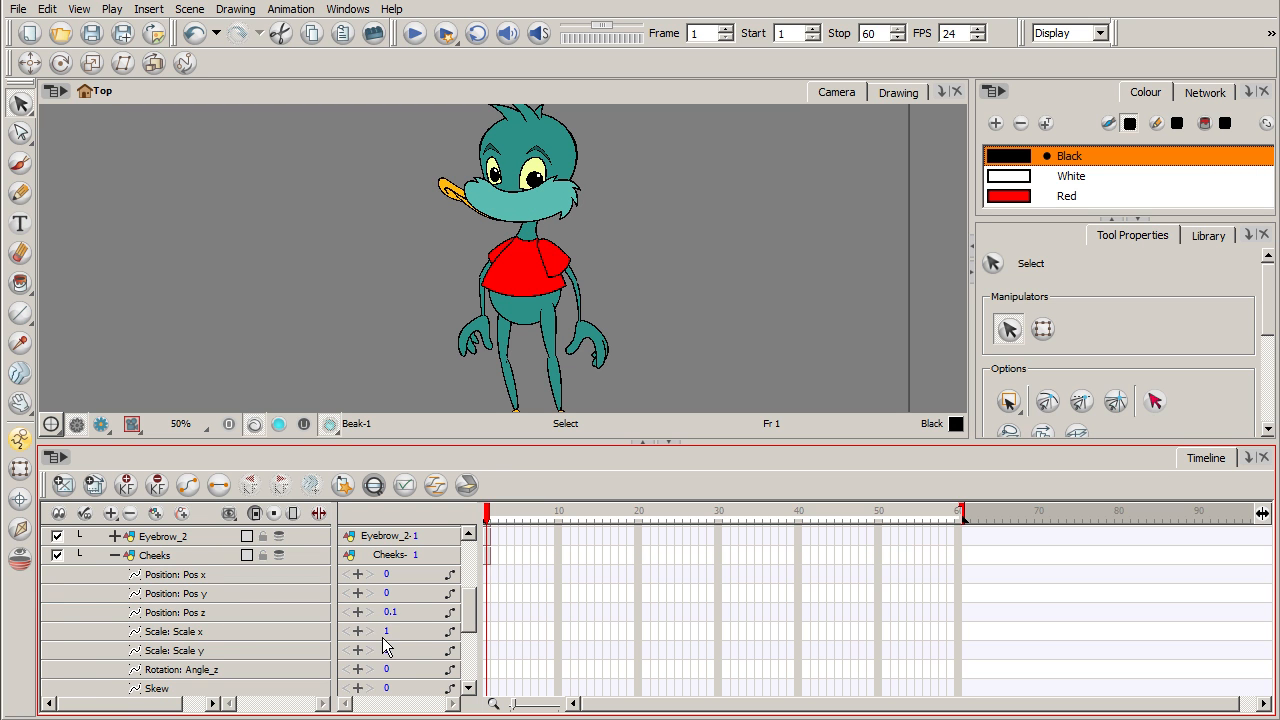
click(115, 555)
- Set the Beak layer's Pos z to 0.1 and collapse its parameters
drag(471, 628, 467, 605)
click(115, 543)
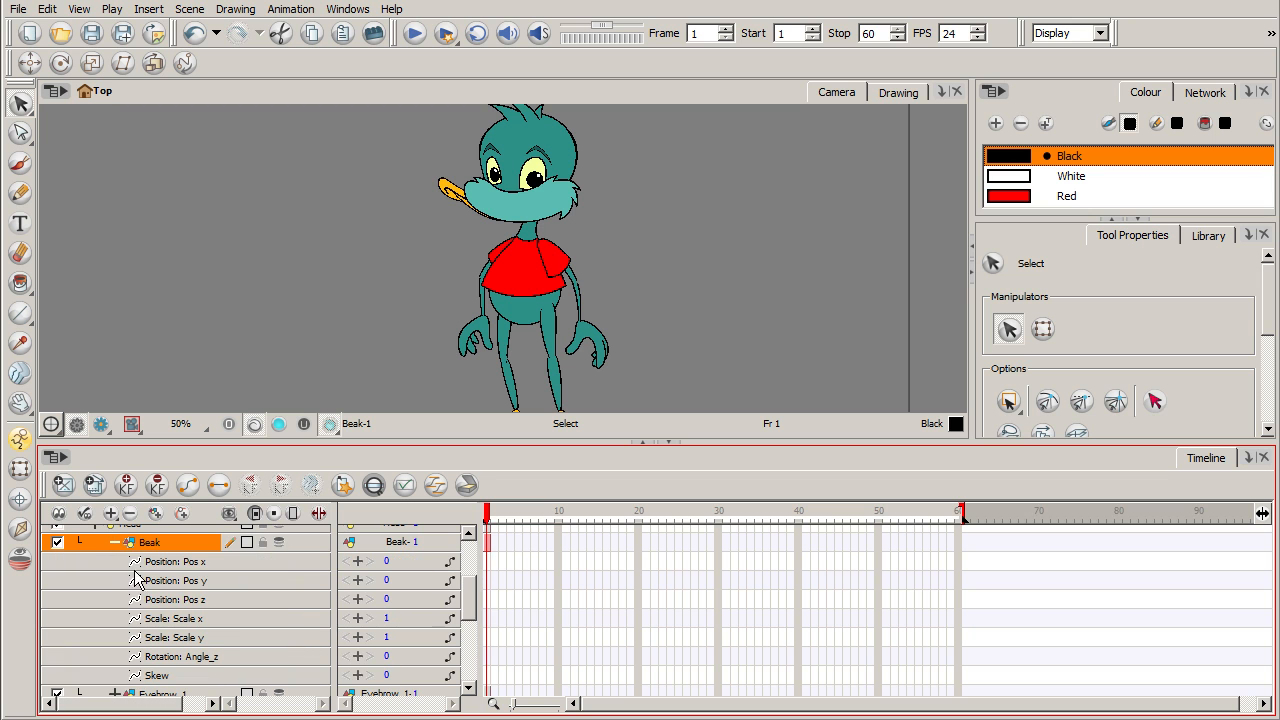
click(389, 605)
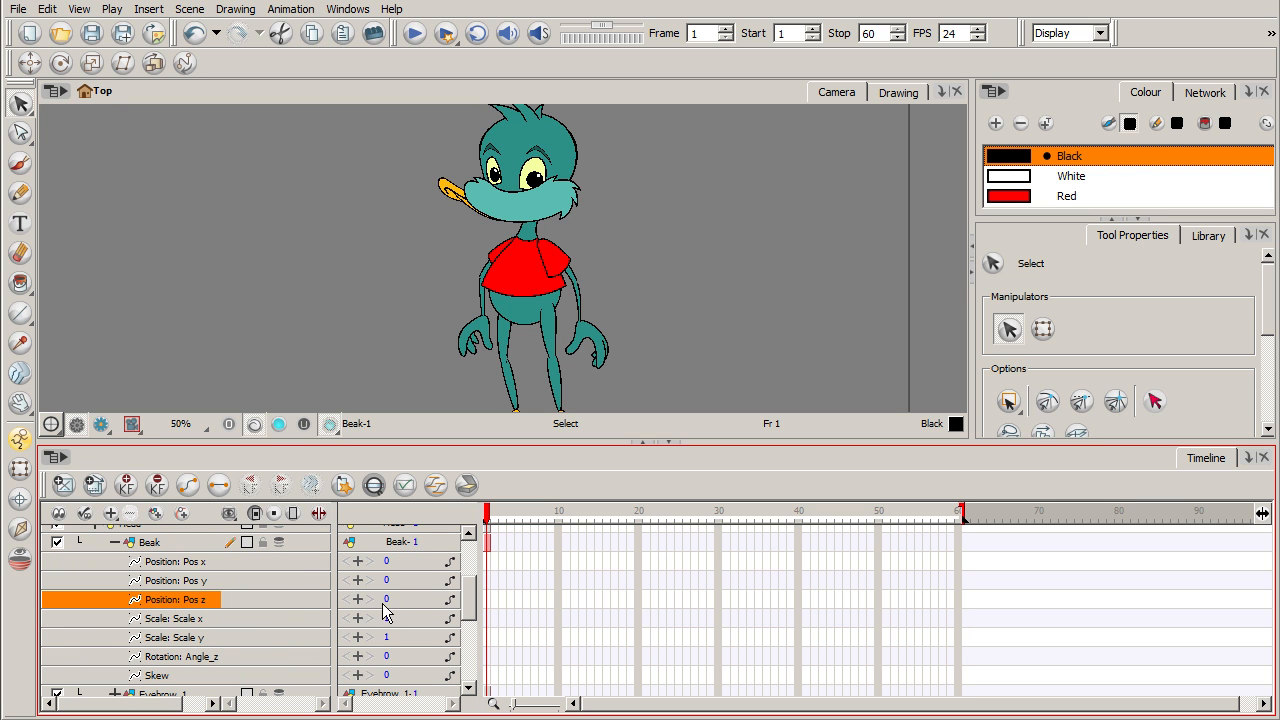
drag(389, 602, 385, 606)
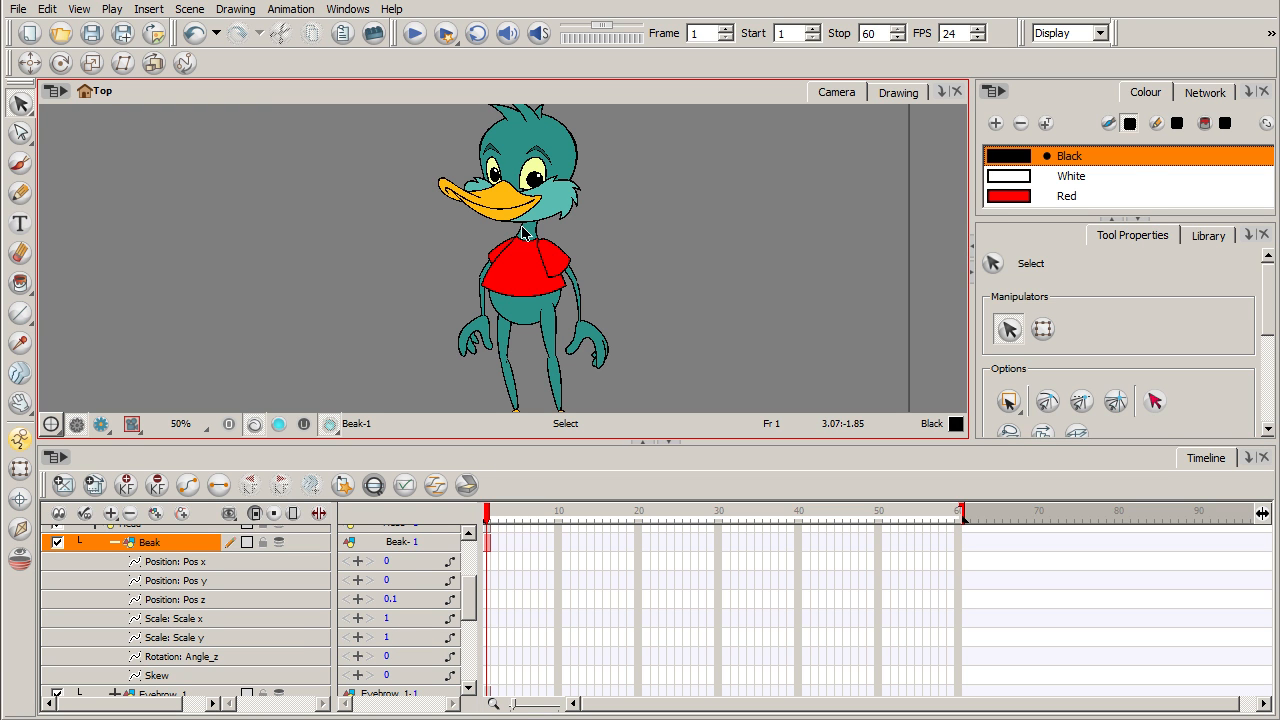
scroll(486, 568, up, 3)
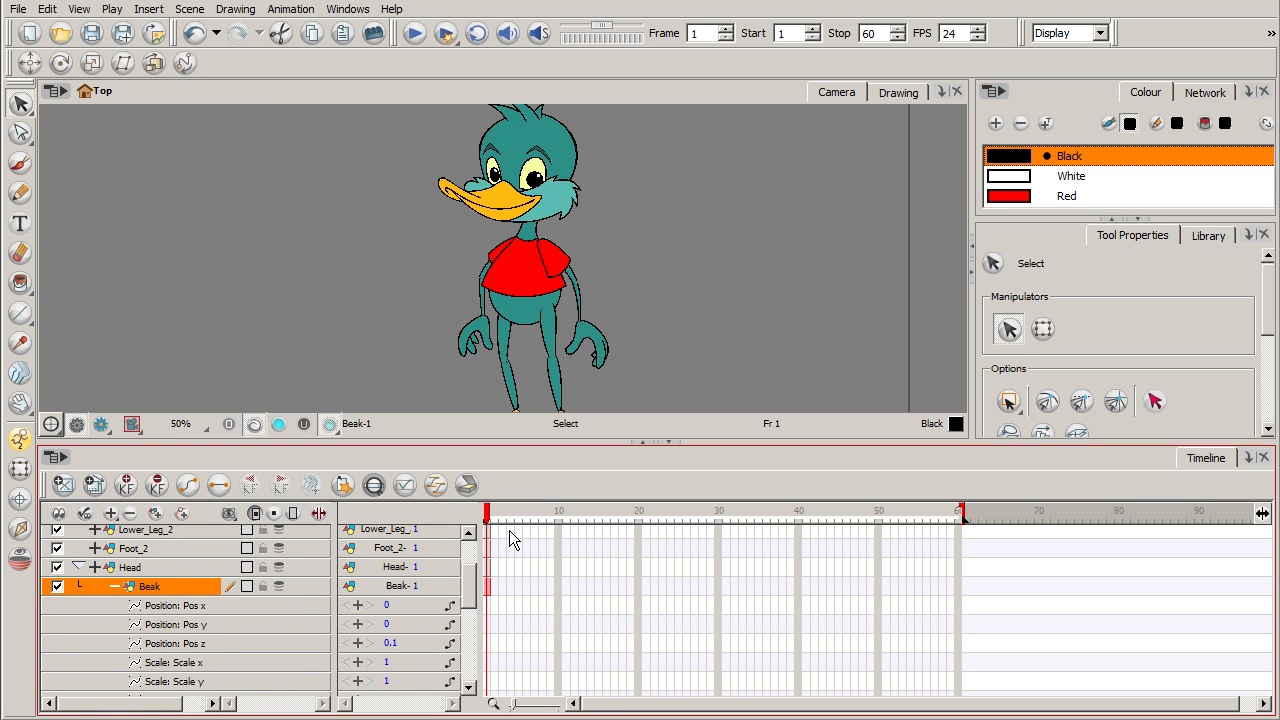
click(114, 586)
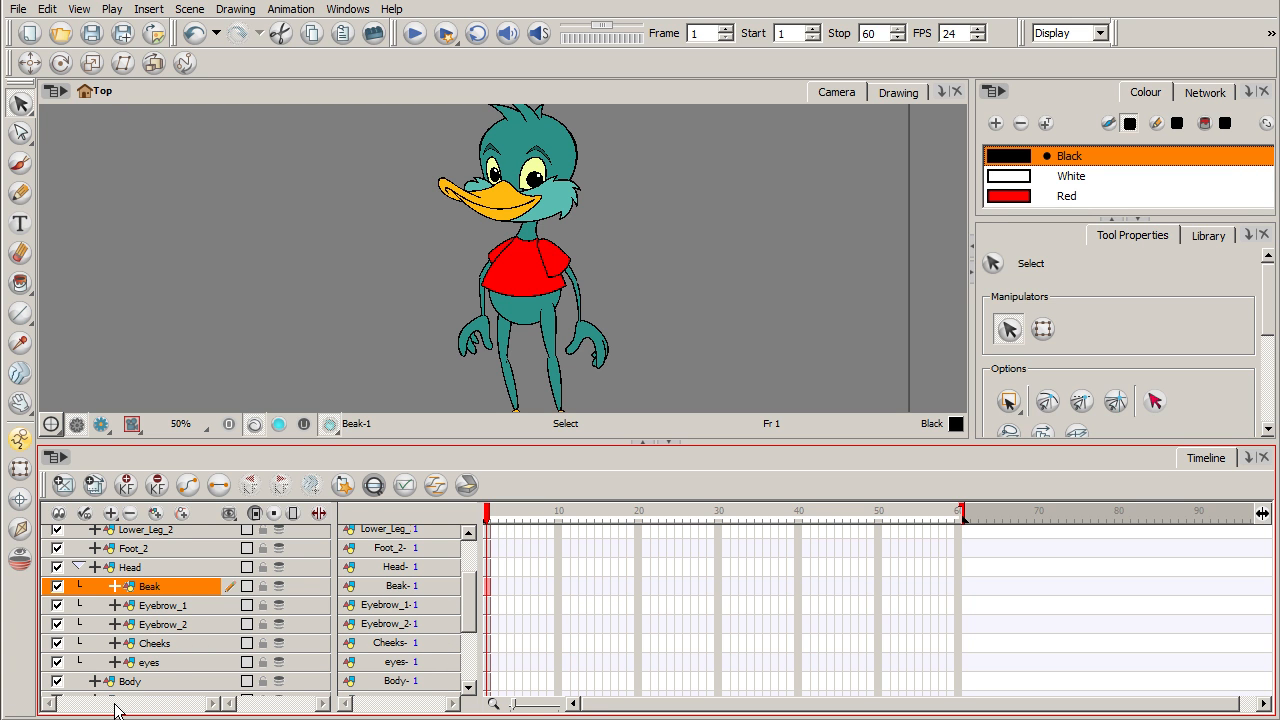
- Collapse the Head group, parent it to the Body layer, and collapse Body
click(76, 567)
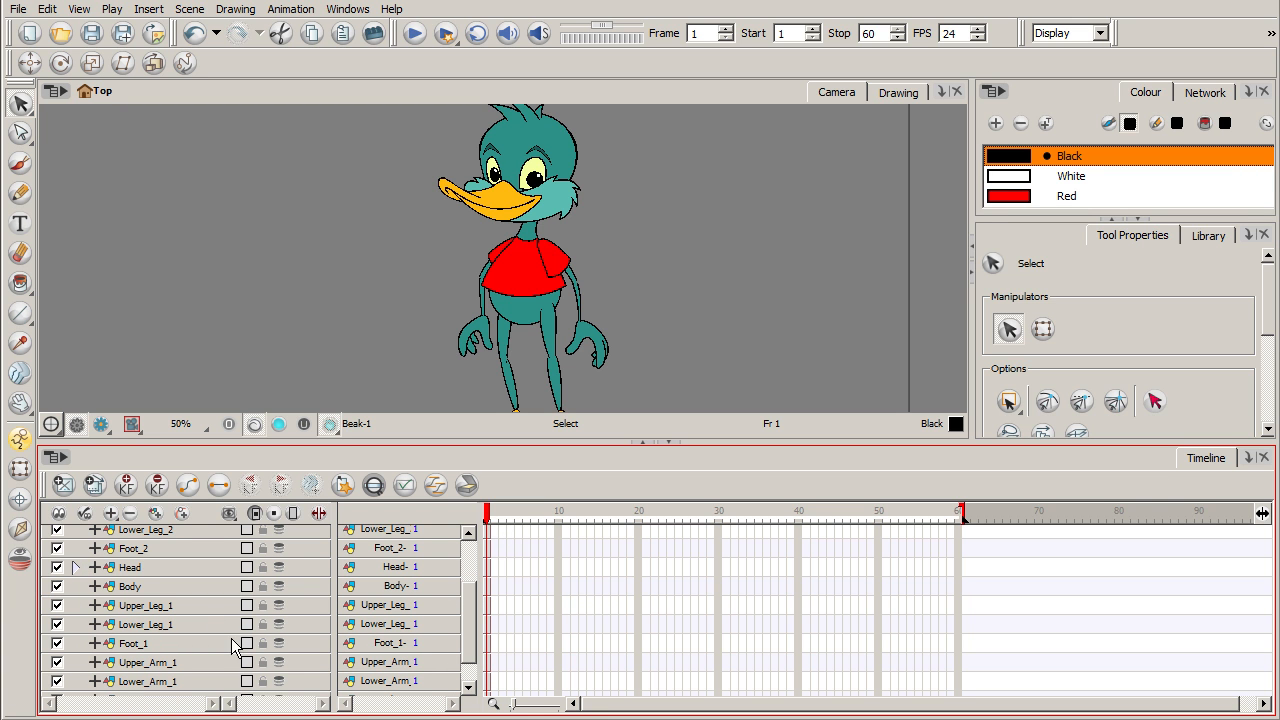
click(158, 567)
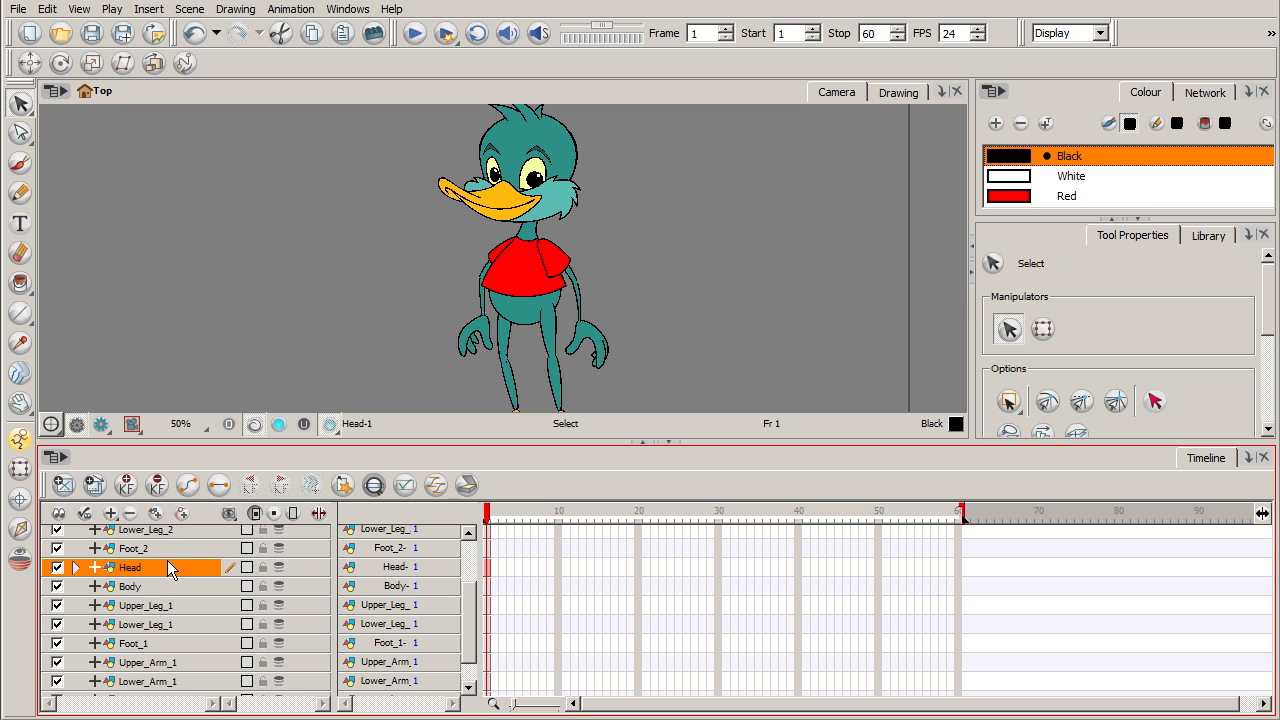
drag(153, 572, 138, 594)
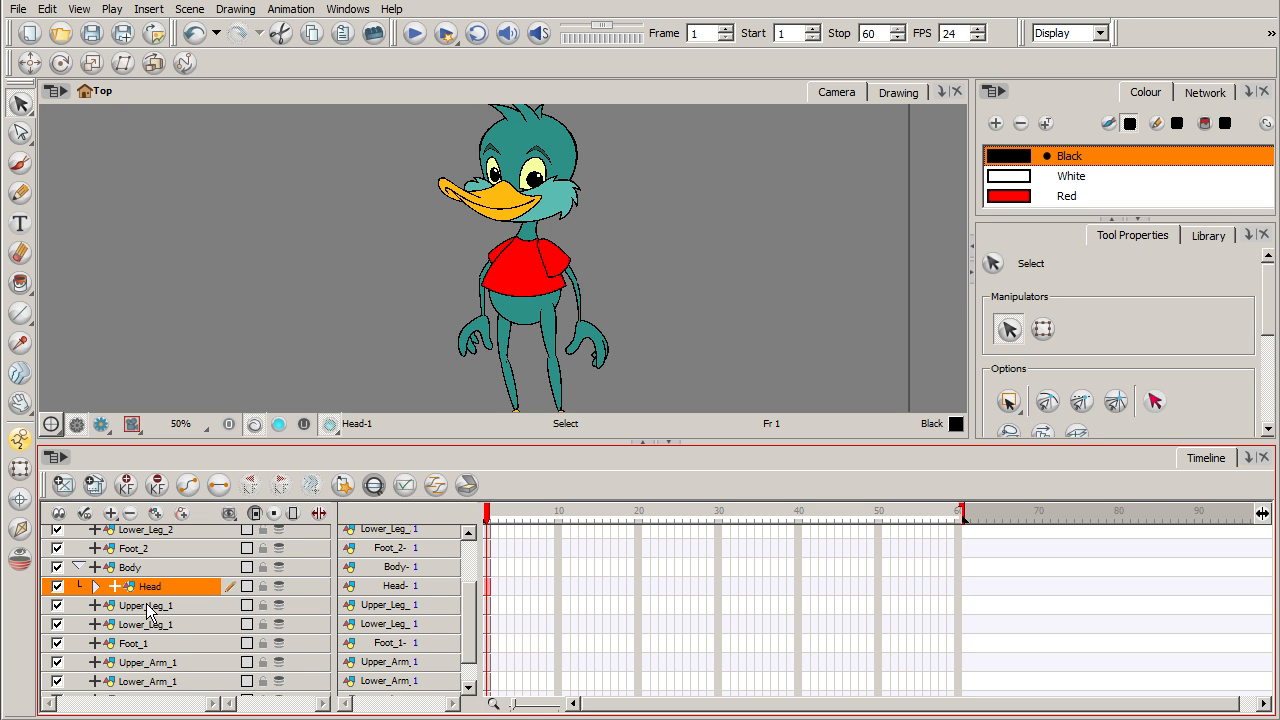
click(77, 566)
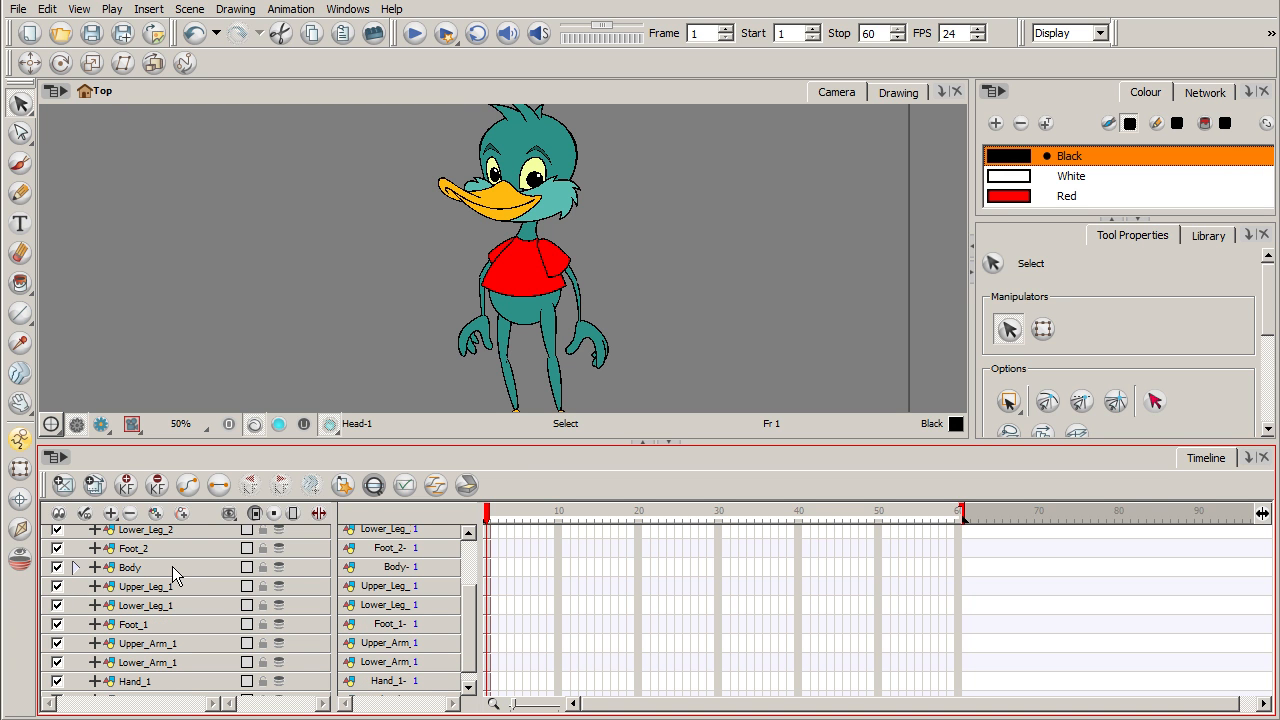
- Parent Lower_Arm_2 to Upper_Arm_2 and Hand_2 to Lower_Arm_2, then collapse the arm group
mouse_move(470, 648)
mouse_down()
mouse_move(467, 599)
mouse_move(470, 655)
mouse_up()
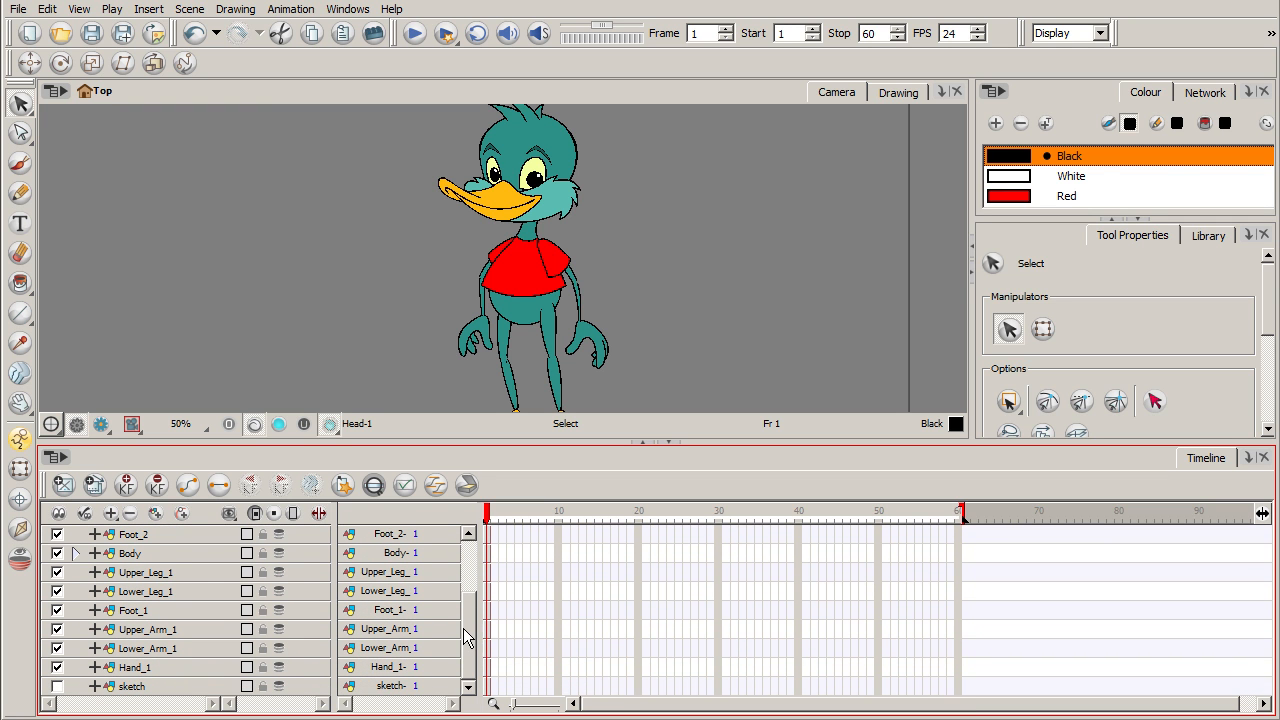
drag(471, 634, 473, 585)
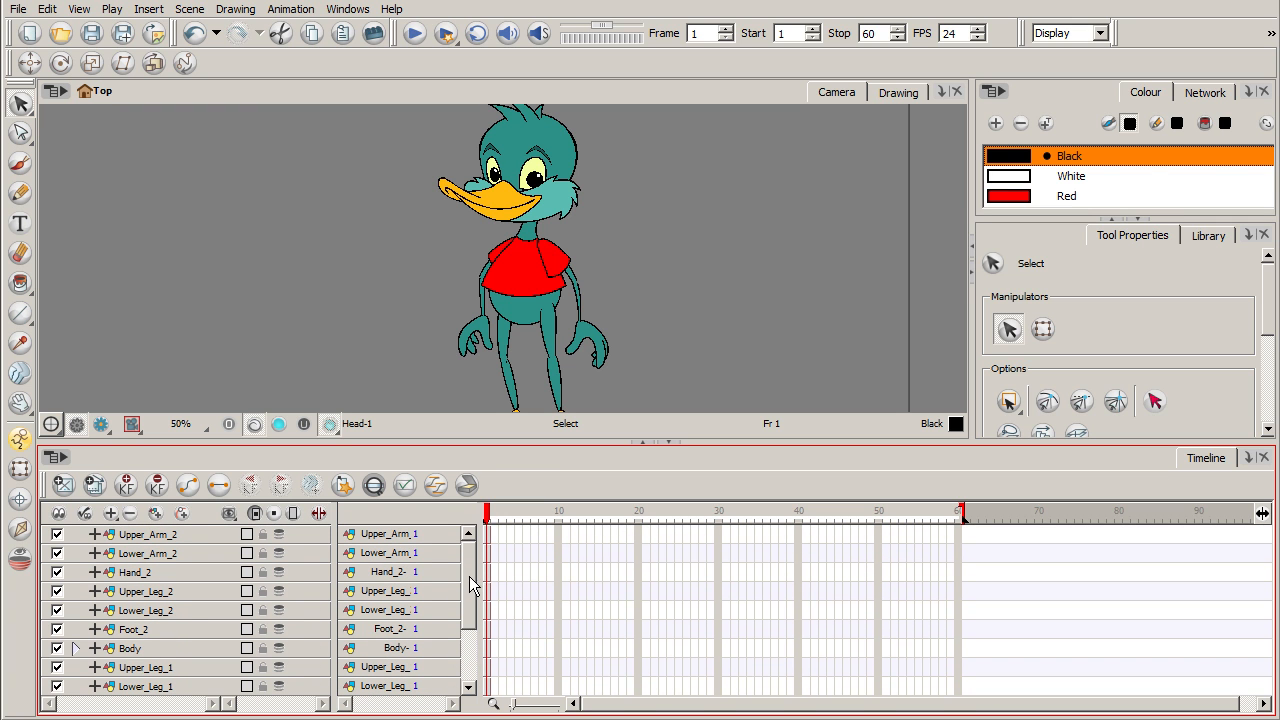
click(170, 556)
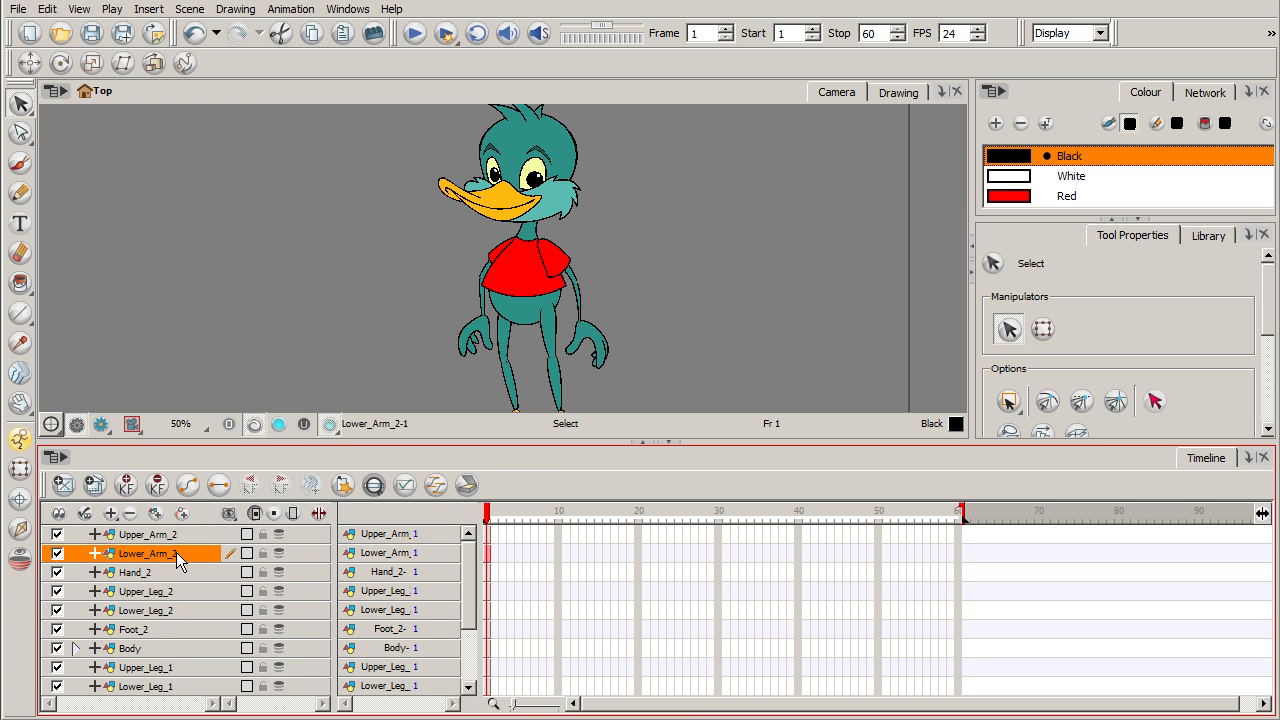
drag(176, 554, 176, 536)
click(168, 574)
drag(161, 574, 161, 555)
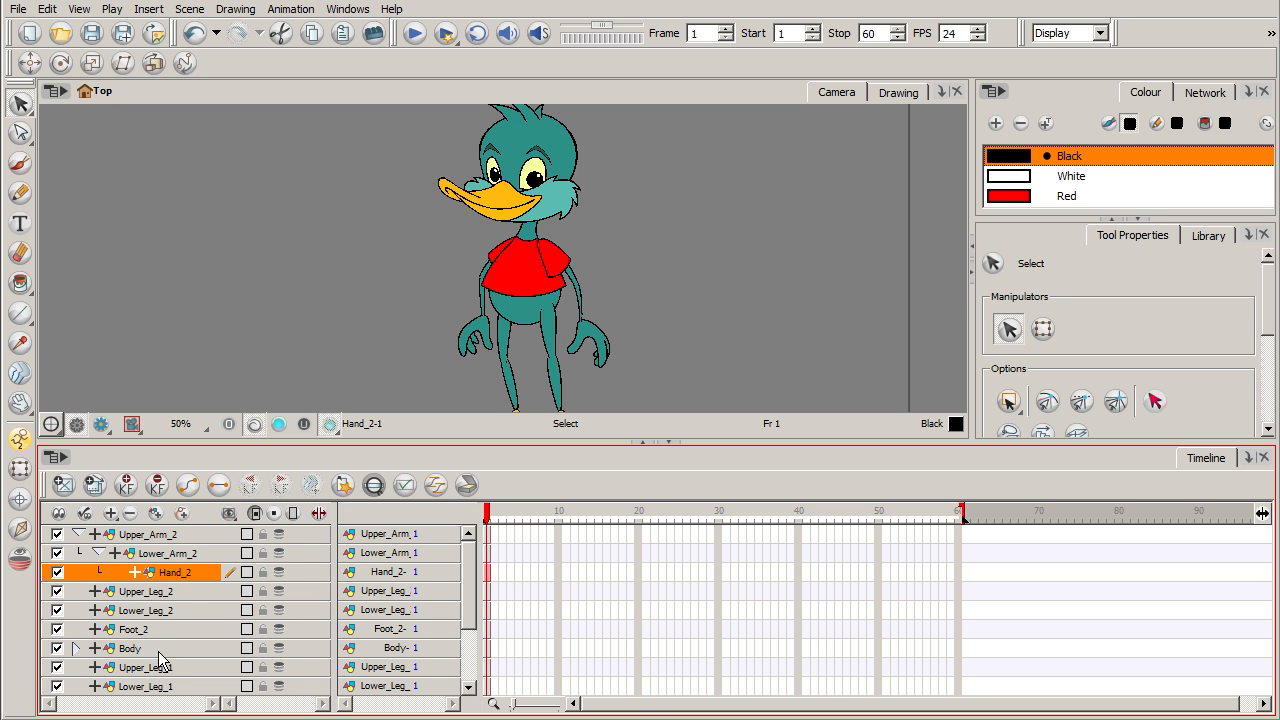
click(79, 535)
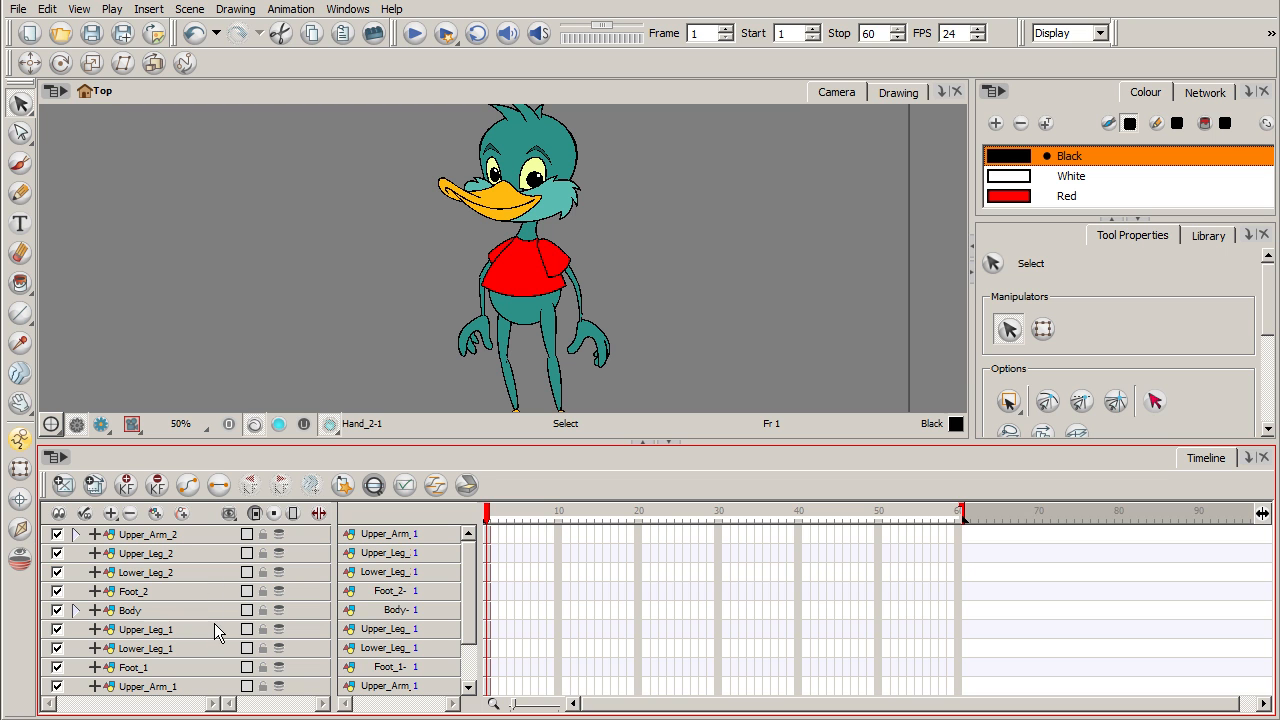
- Parent the Upper_Arm_2 group to the Body layer and expand Body to show its children
click(169, 538)
drag(169, 537, 159, 586)
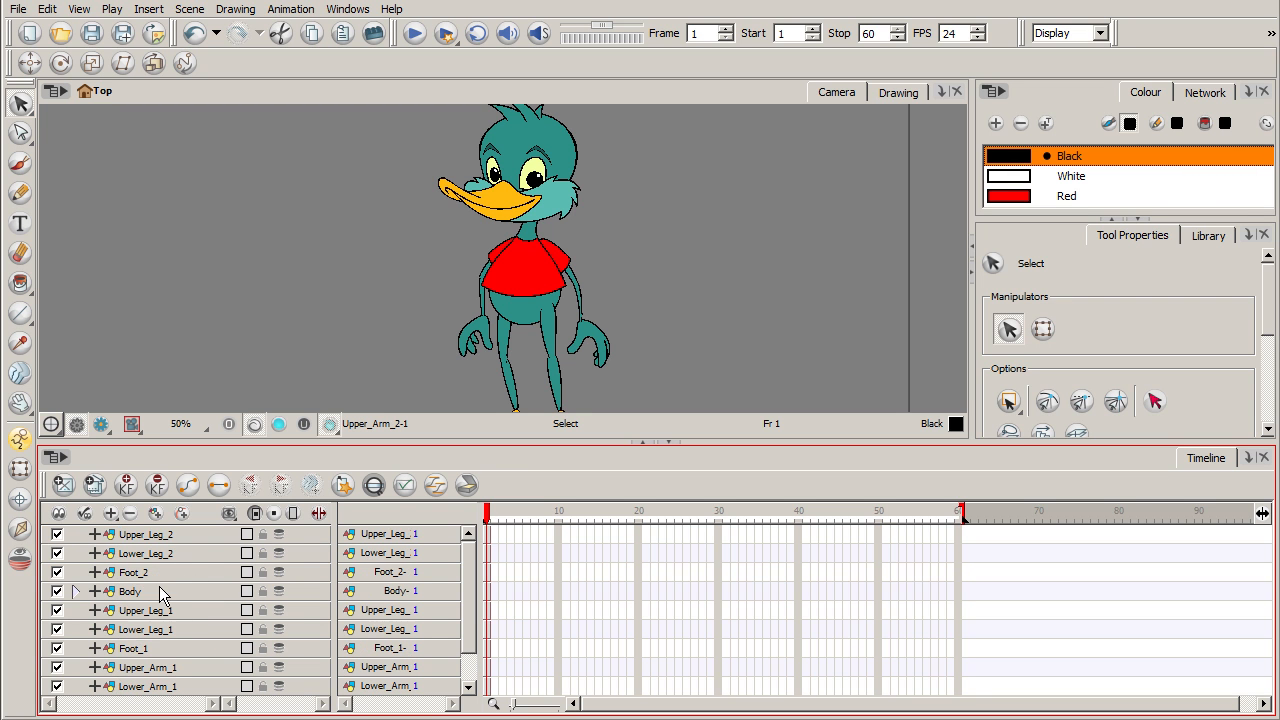
click(76, 591)
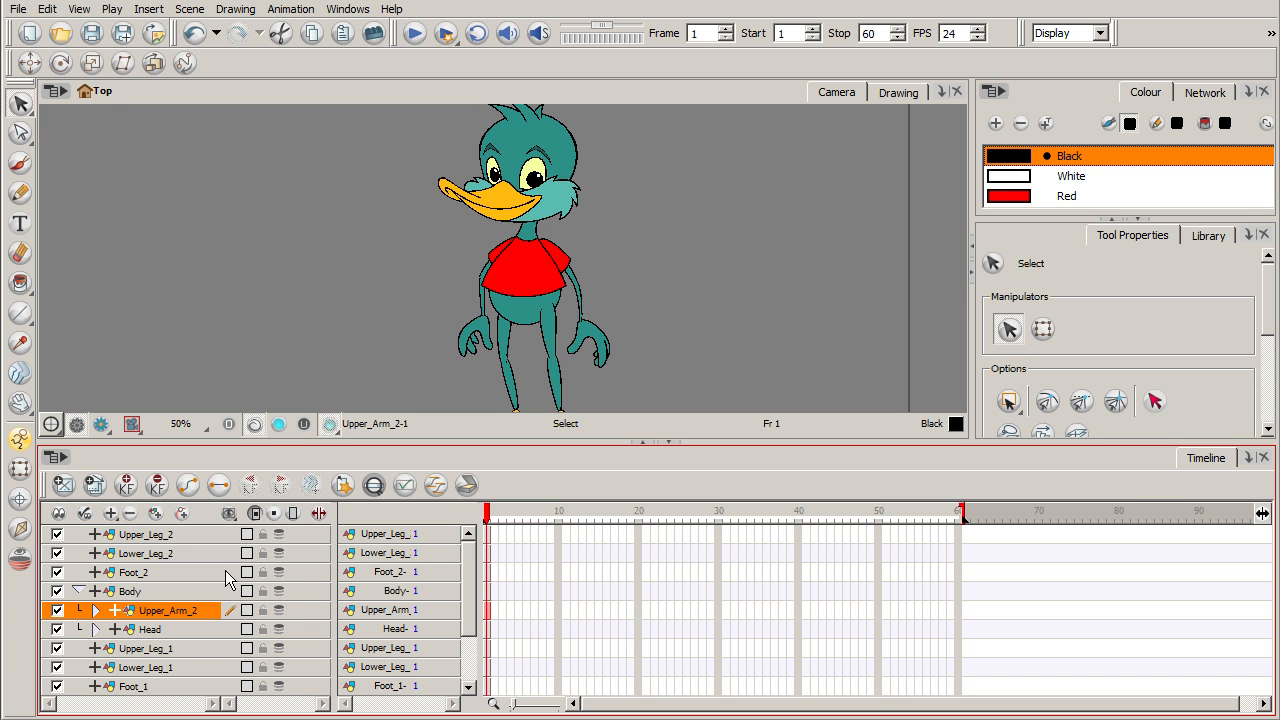
- Set the Upper_Arm_2 layer's Pos z to 0.2, then collapse its parameters and the arm group
click(320, 513)
click(320, 514)
click(96, 610)
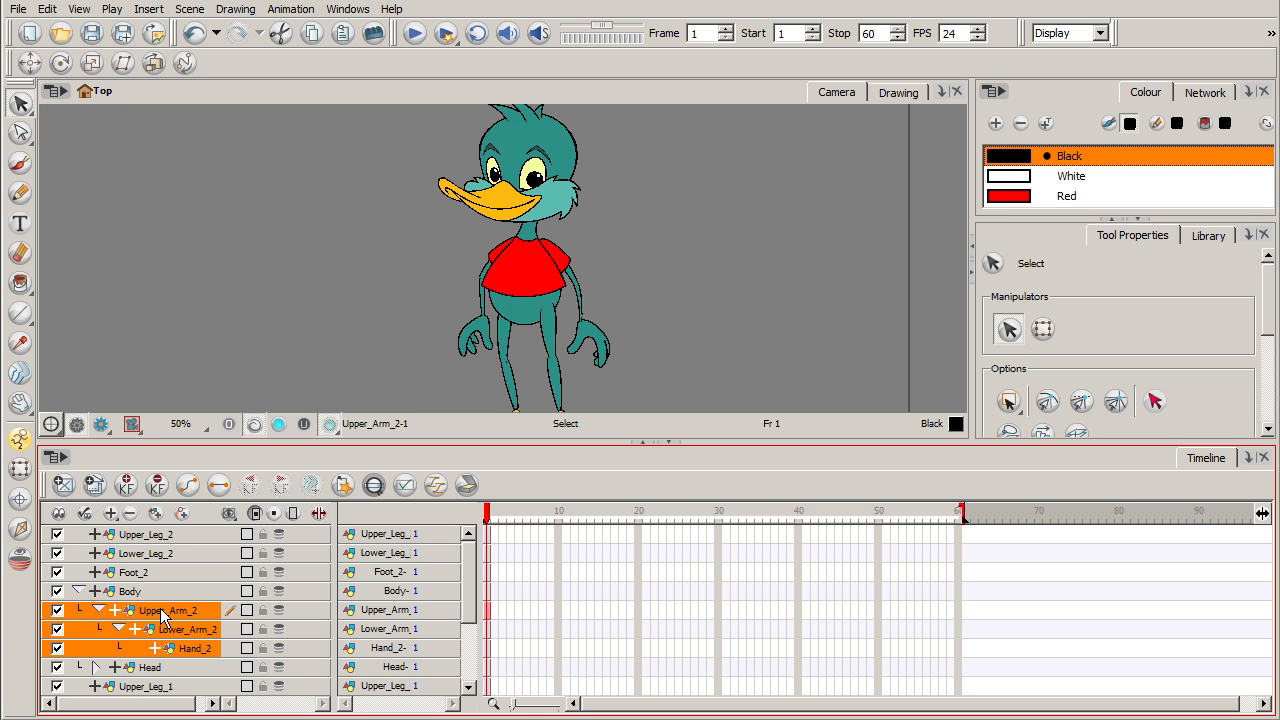
click(115, 610)
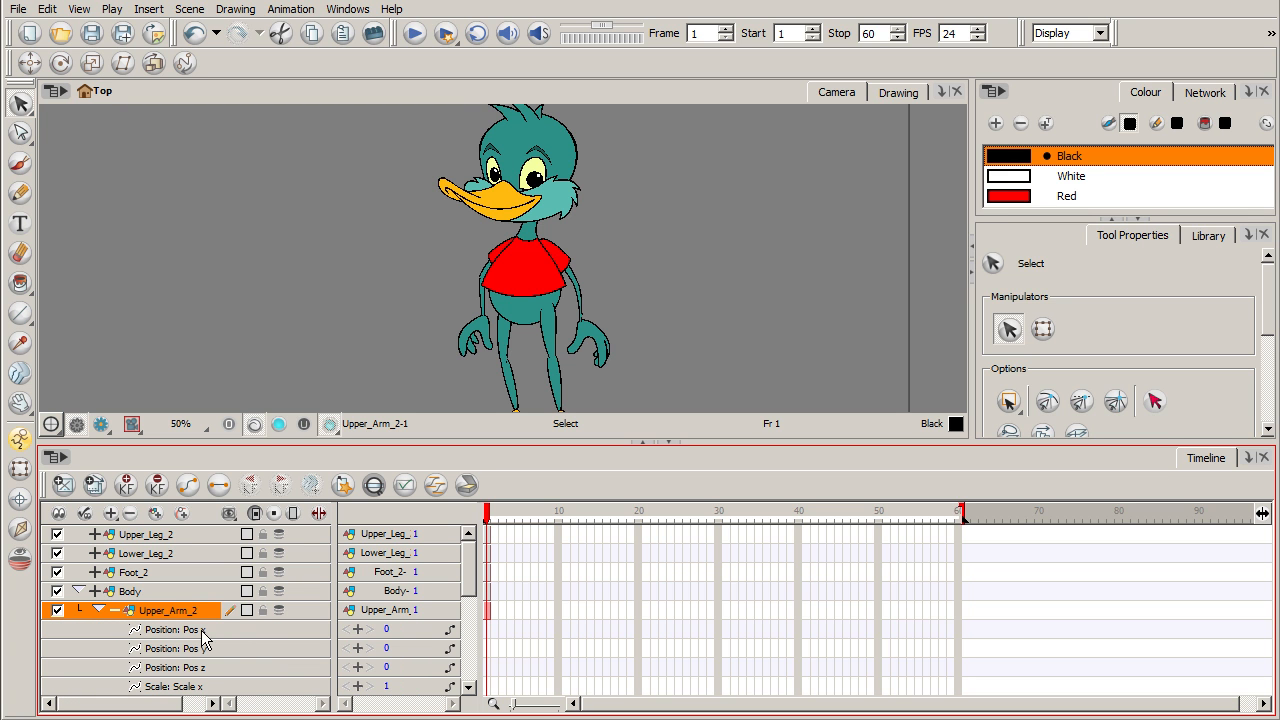
drag(470, 578, 469, 590)
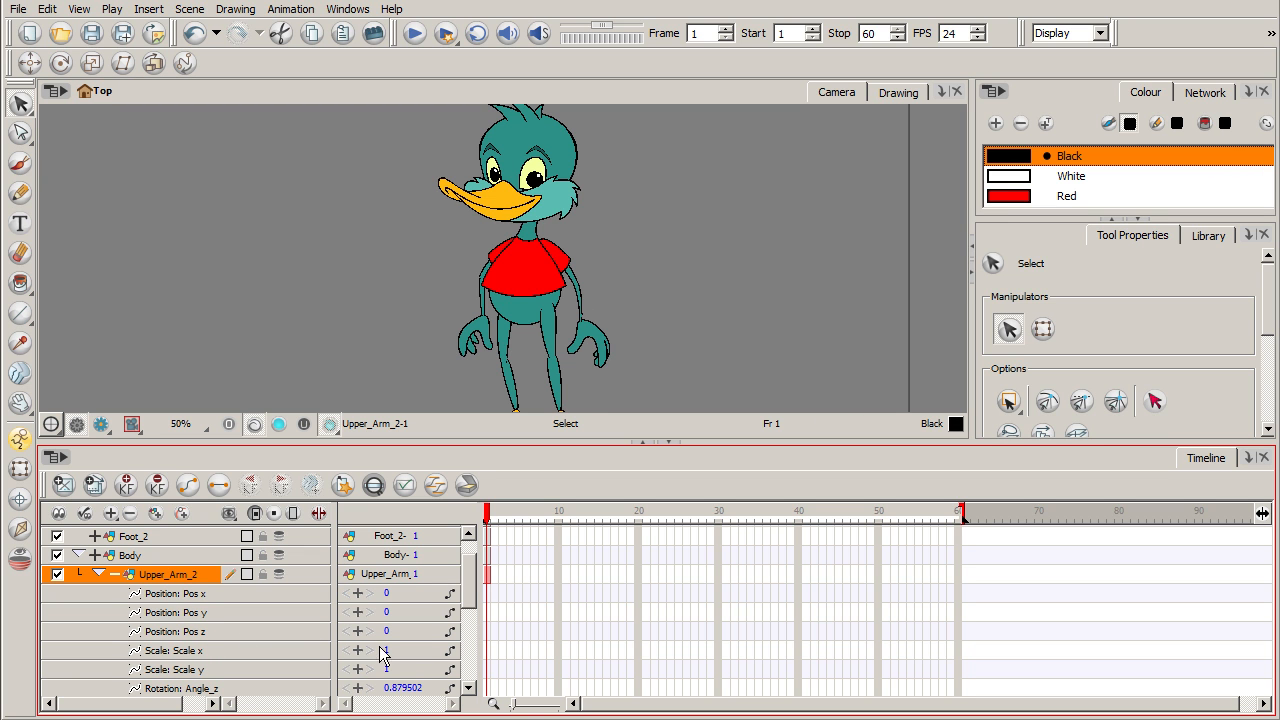
drag(387, 634, 390, 634)
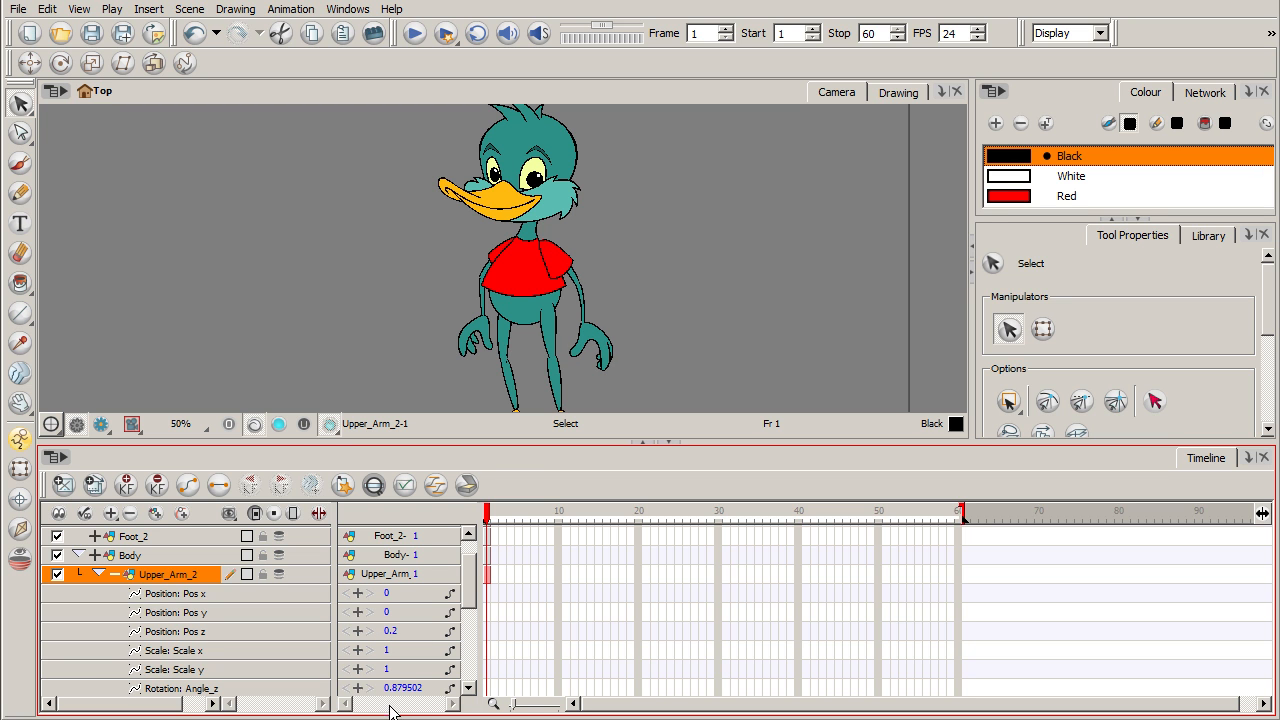
click(114, 574)
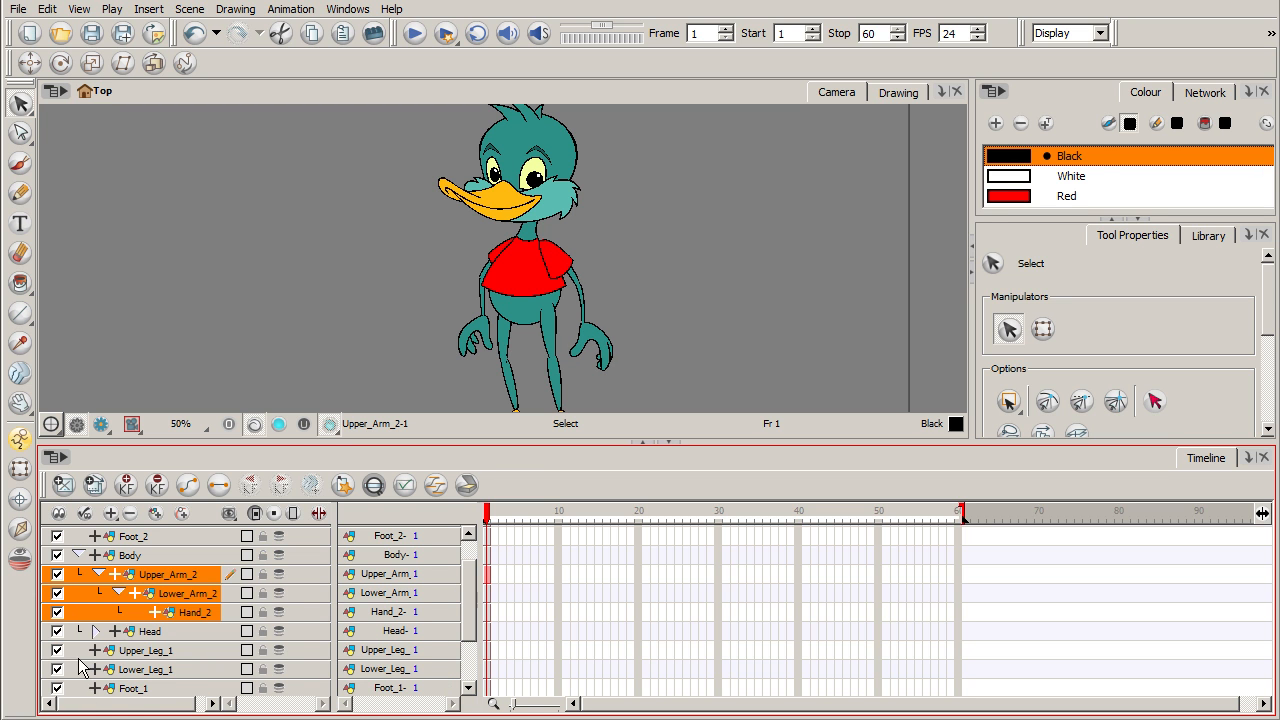
click(99, 573)
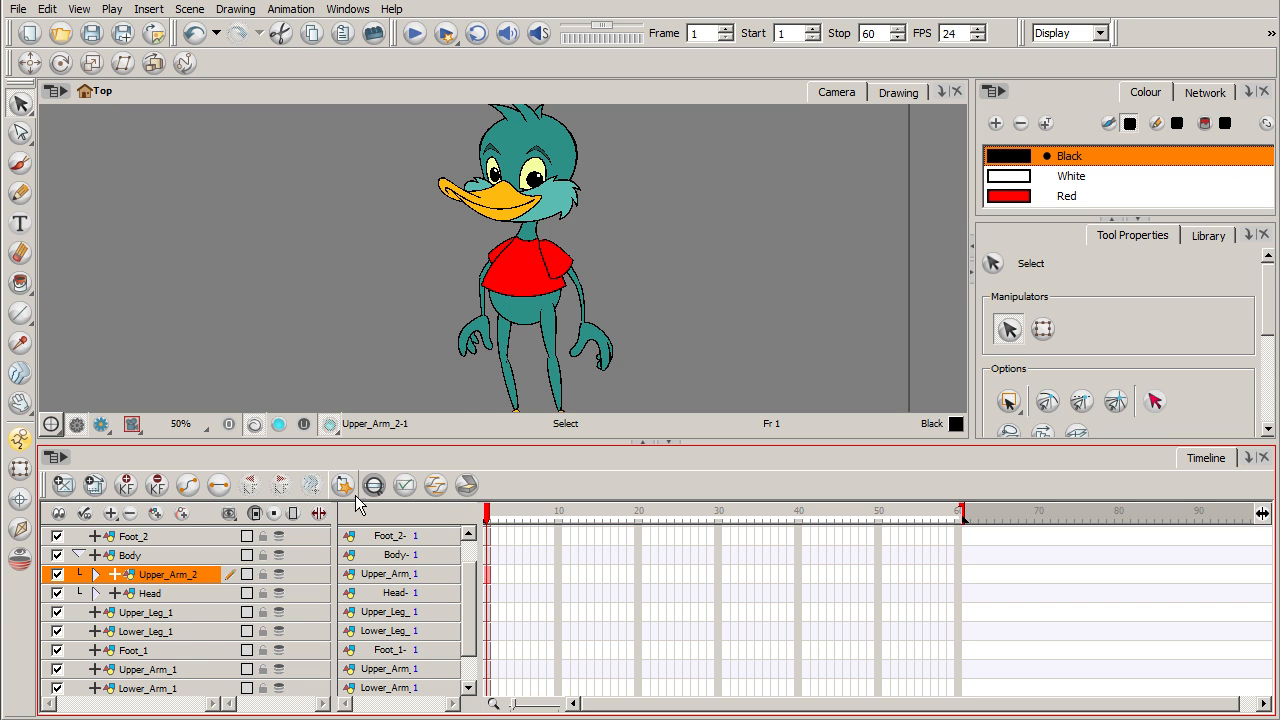
- Nudge the Upper_Arm_2 group toward the body with the Transform tool to a Pos x of about -0.066, then collapse its parameters and group
click(96, 575)
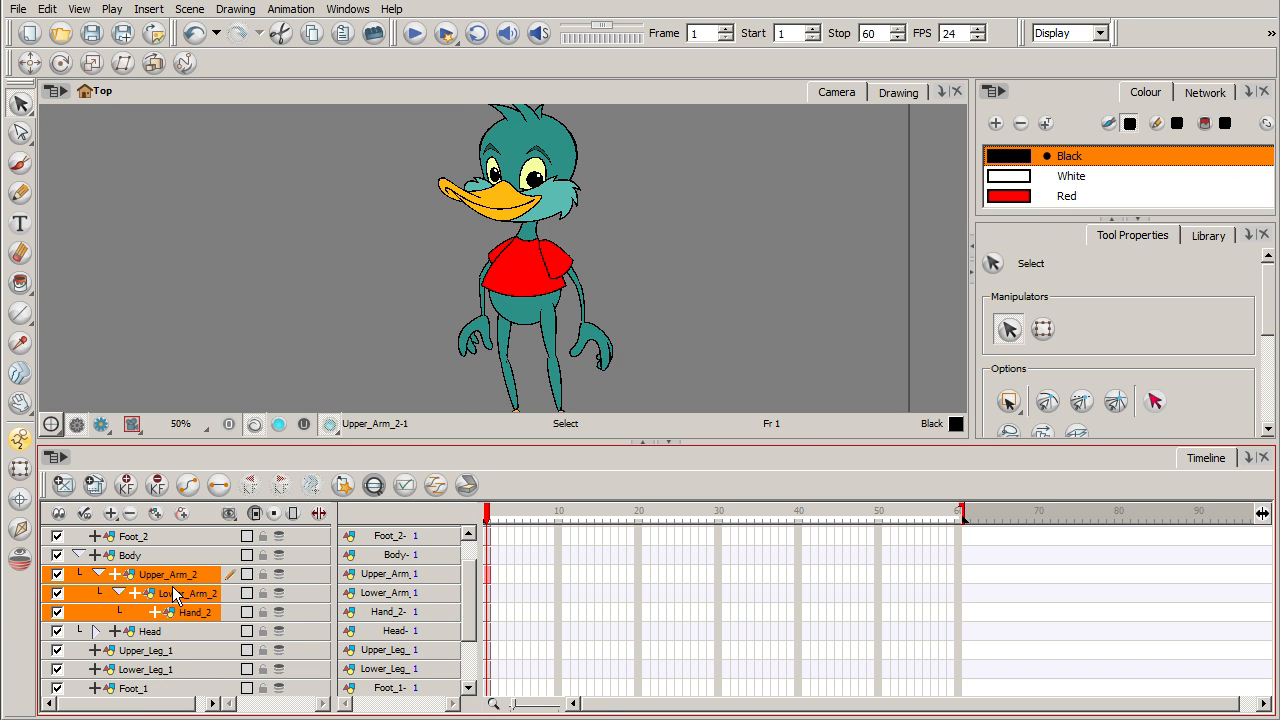
click(116, 574)
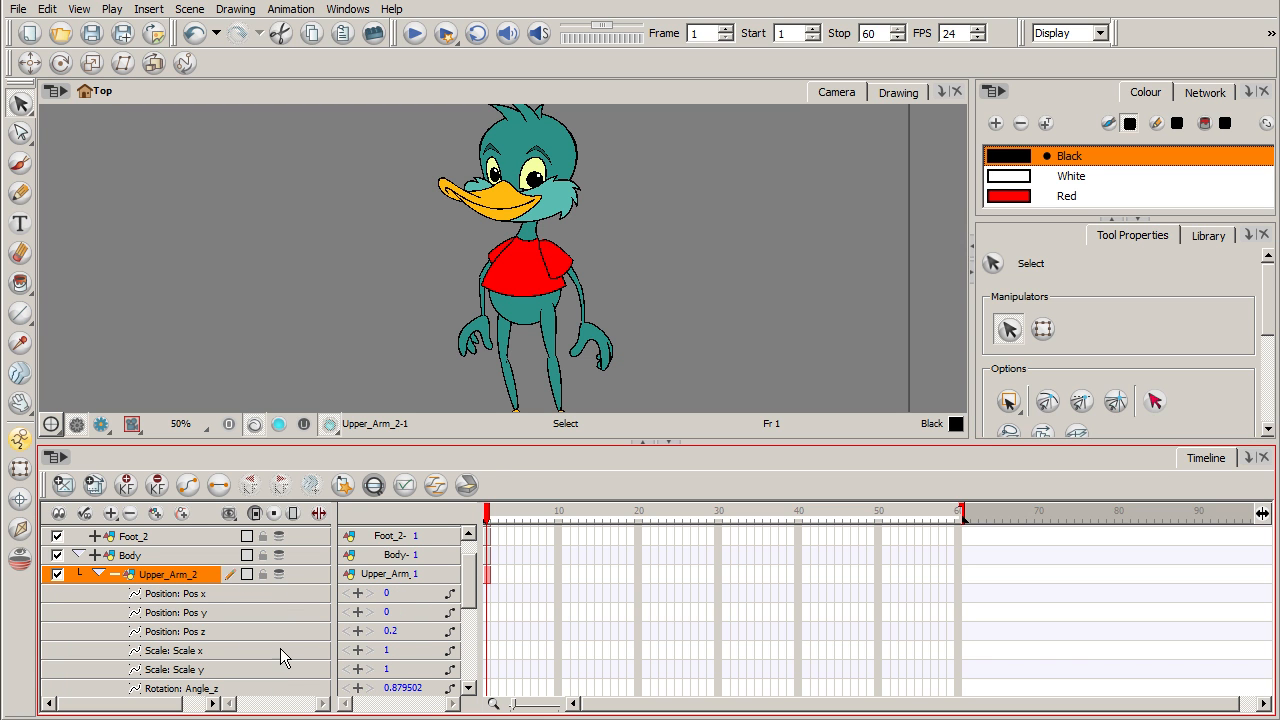
click(21, 469)
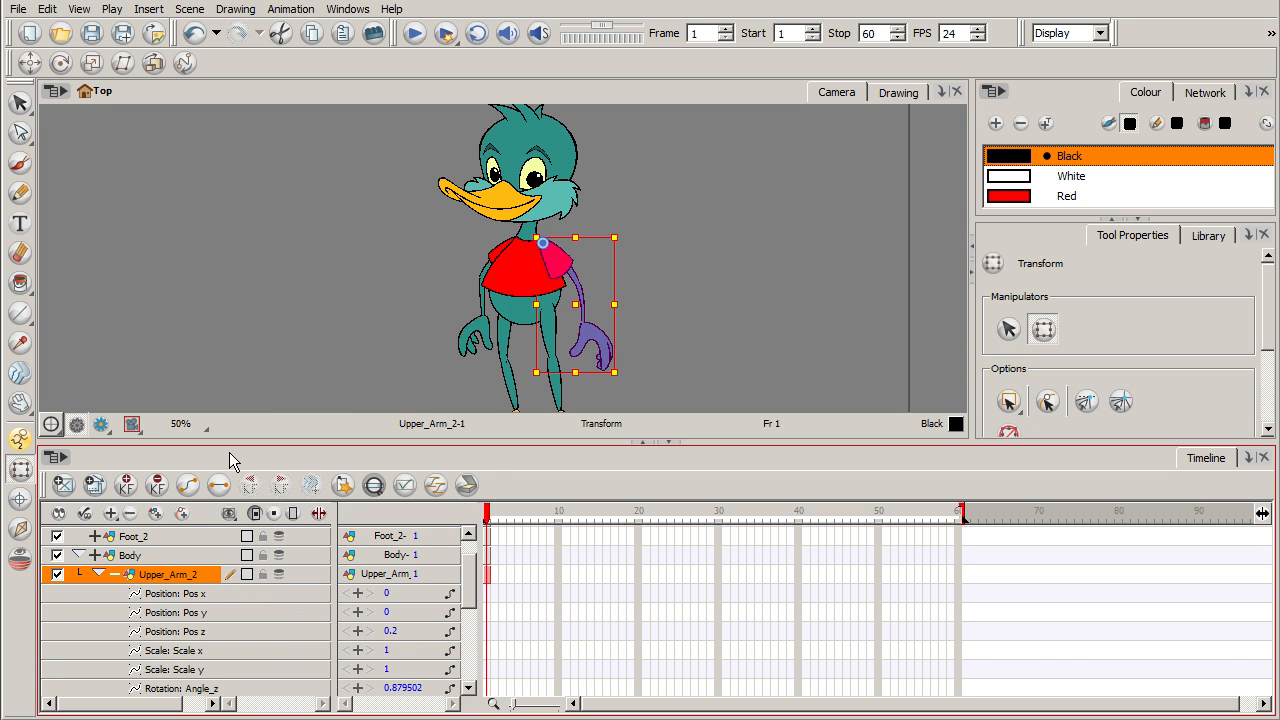
drag(564, 268, 562, 266)
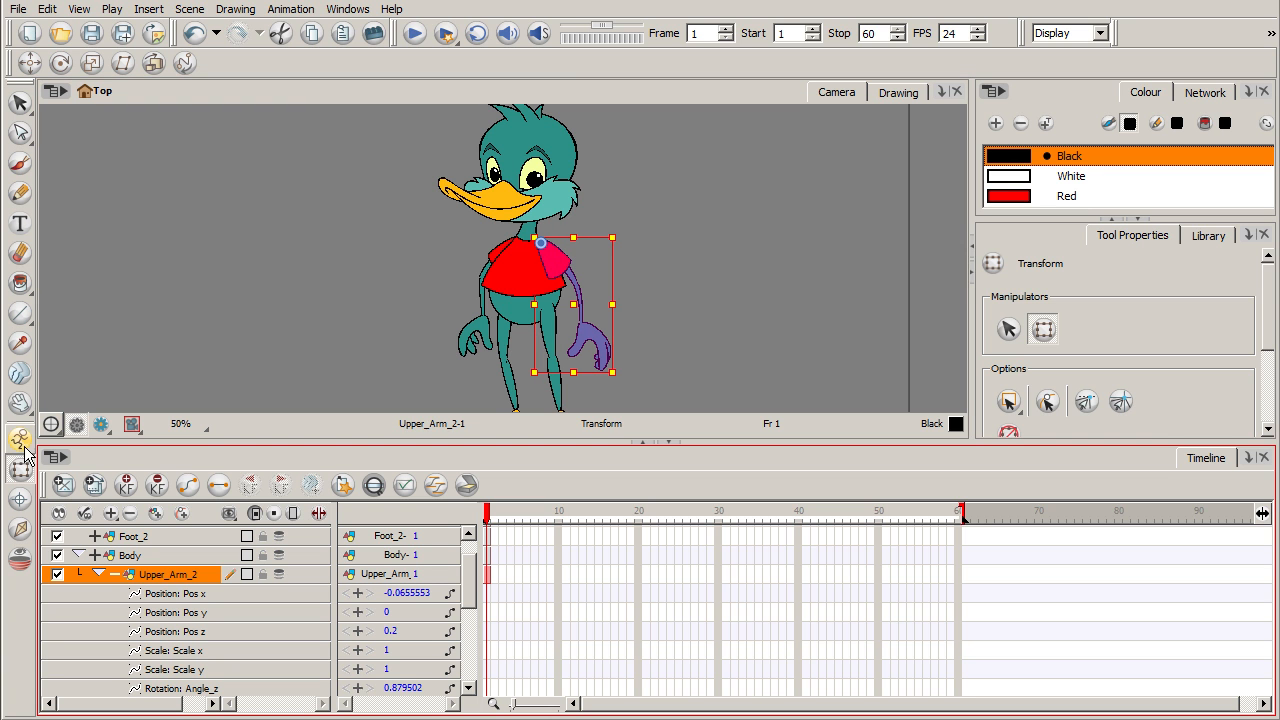
click(20, 103)
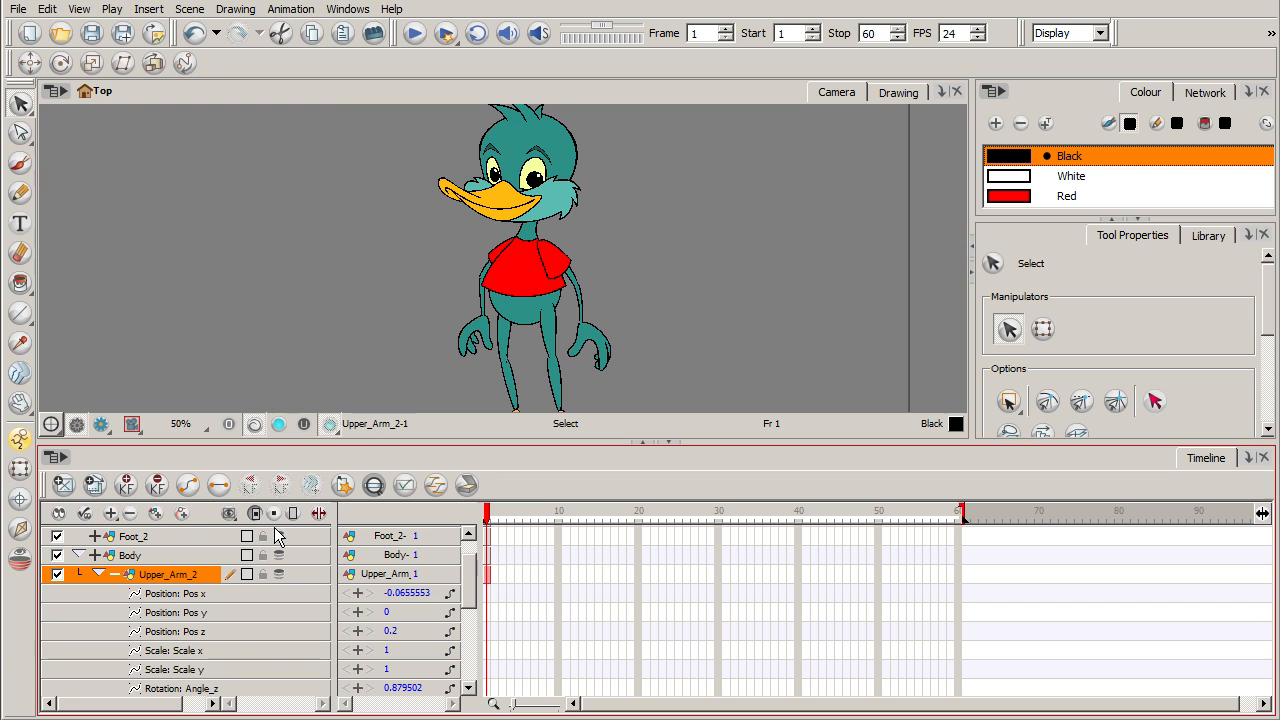
click(115, 574)
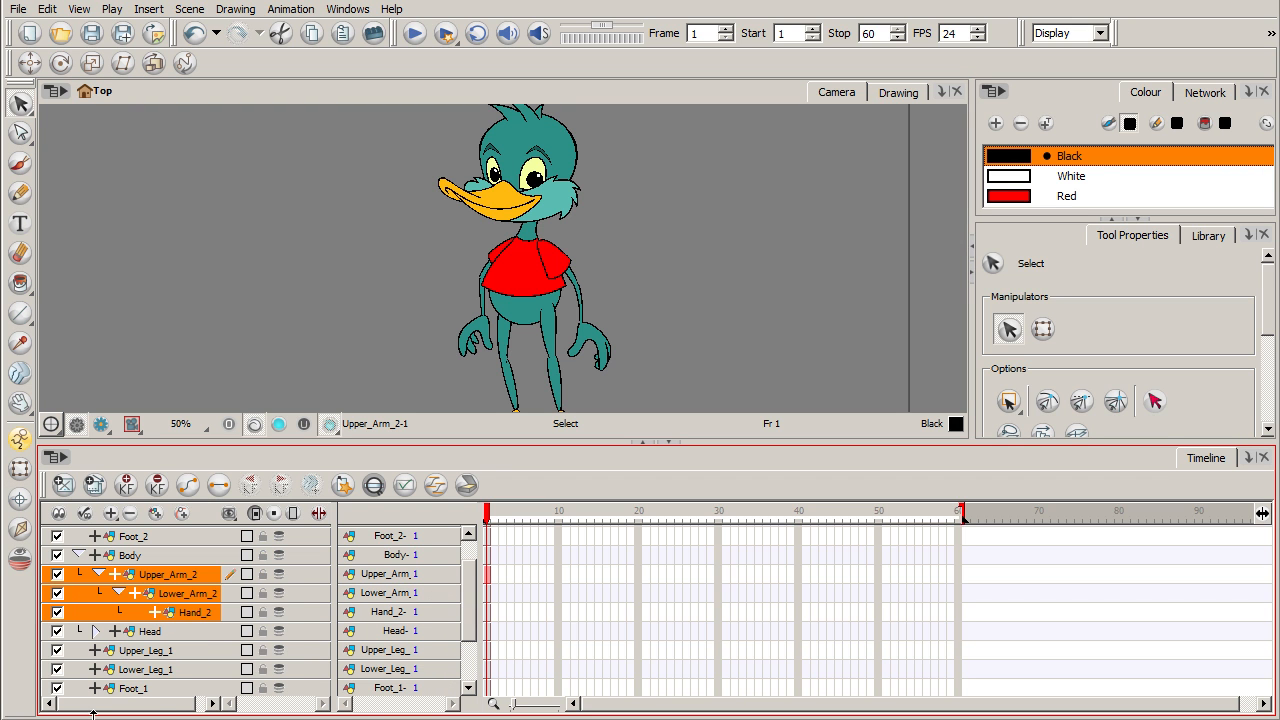
click(96, 574)
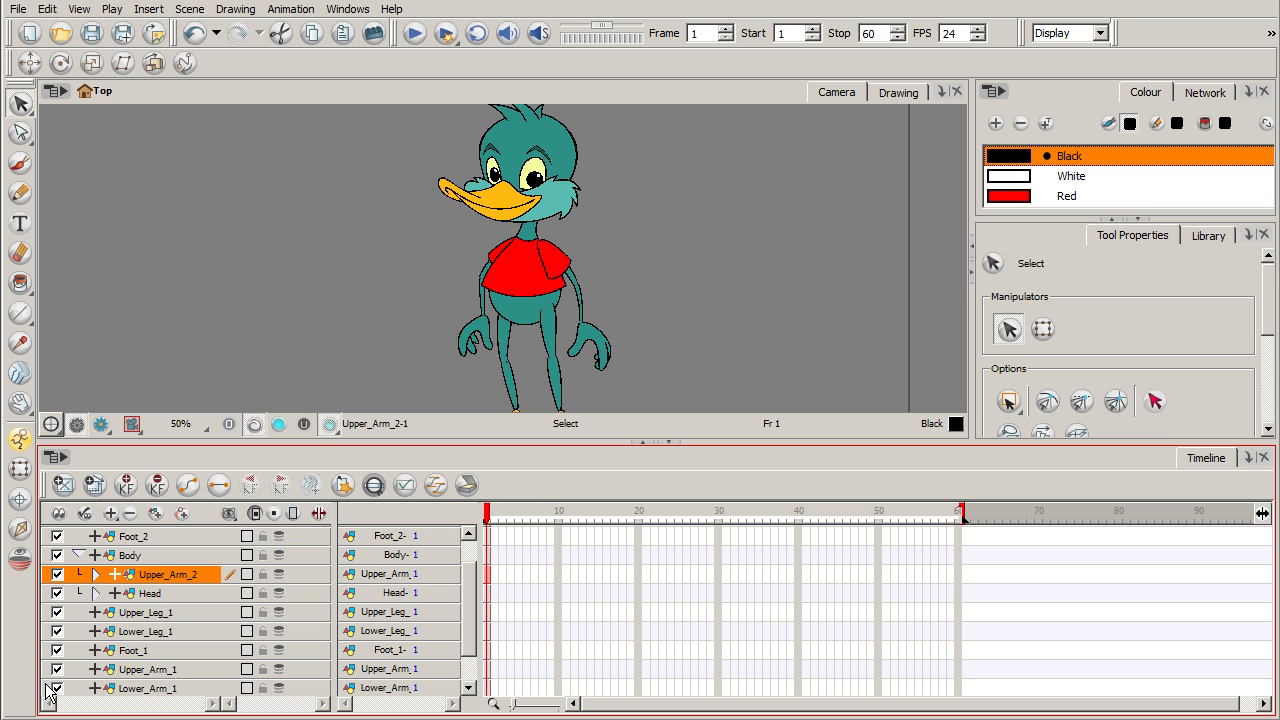
- Review the Upper_Arm_2 position parameters, then collapse the arm group and the Body hierarchy
click(96, 574)
click(115, 574)
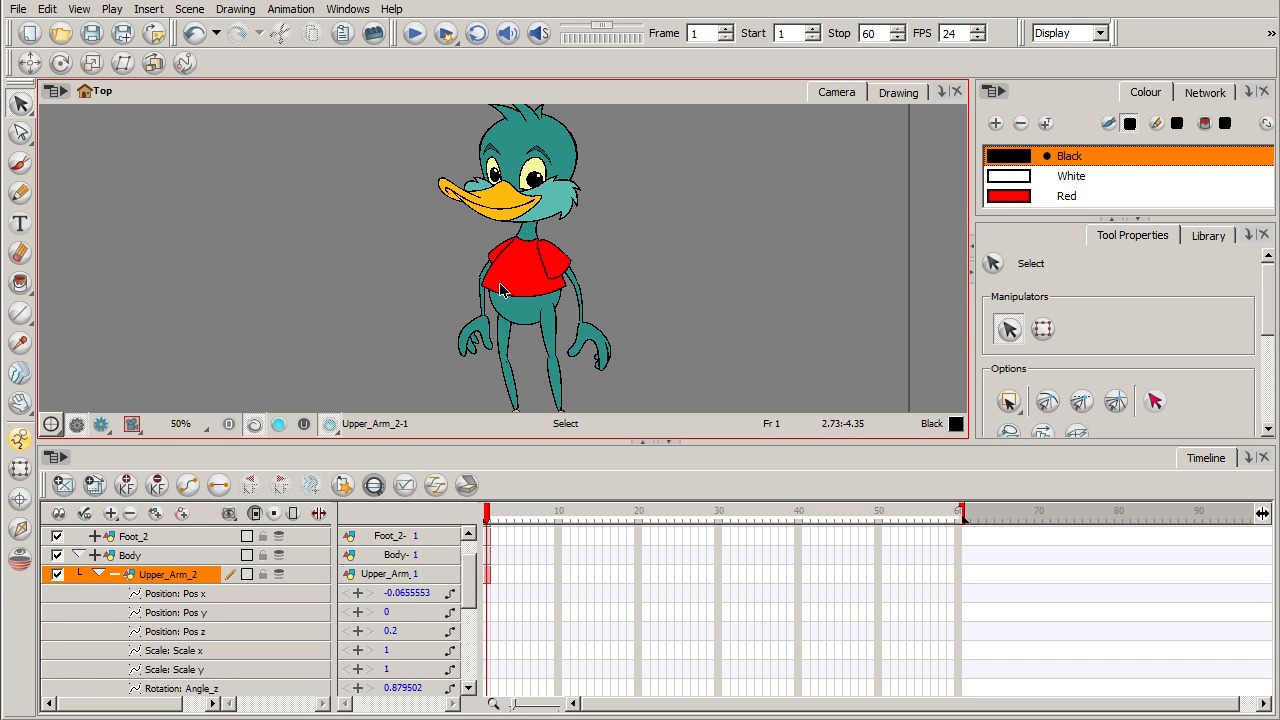
click(99, 574)
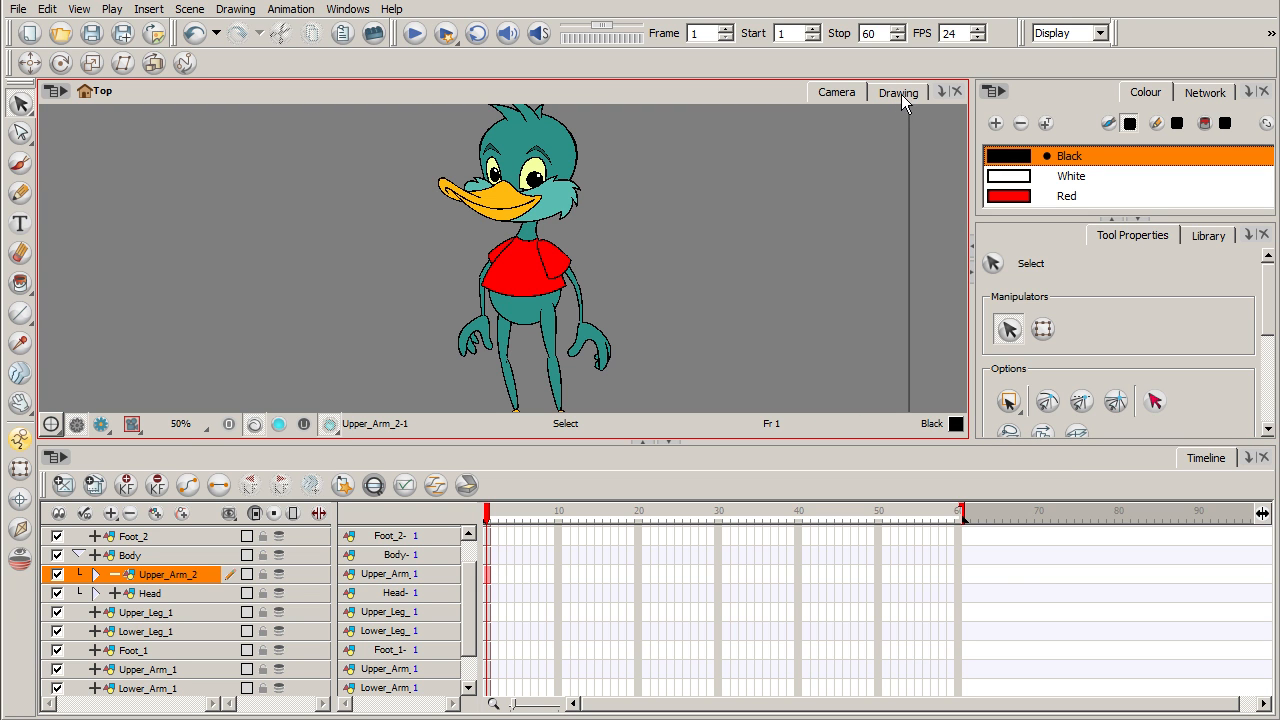
click(79, 555)
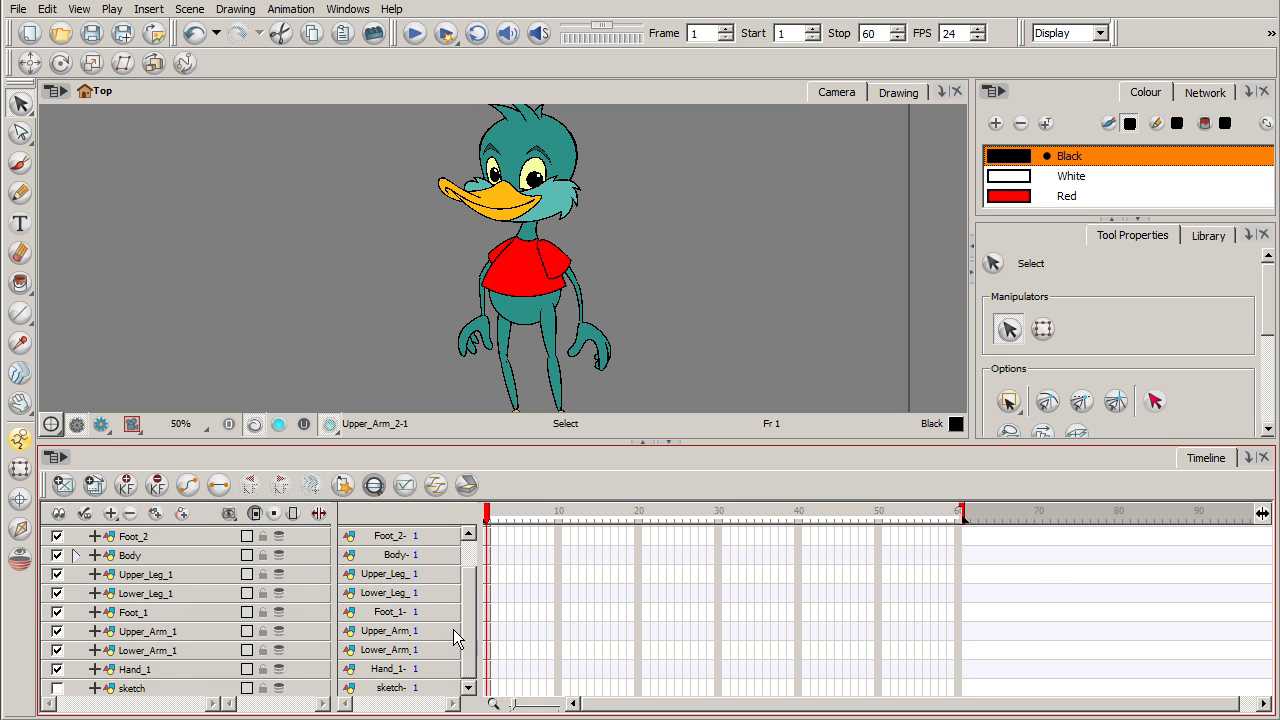
- Chain Hand_1 under Lower_Arm_1 and Lower_Arm_1 under Upper_Arm_1, then parent the collapsed arm group to Body
click(162, 634)
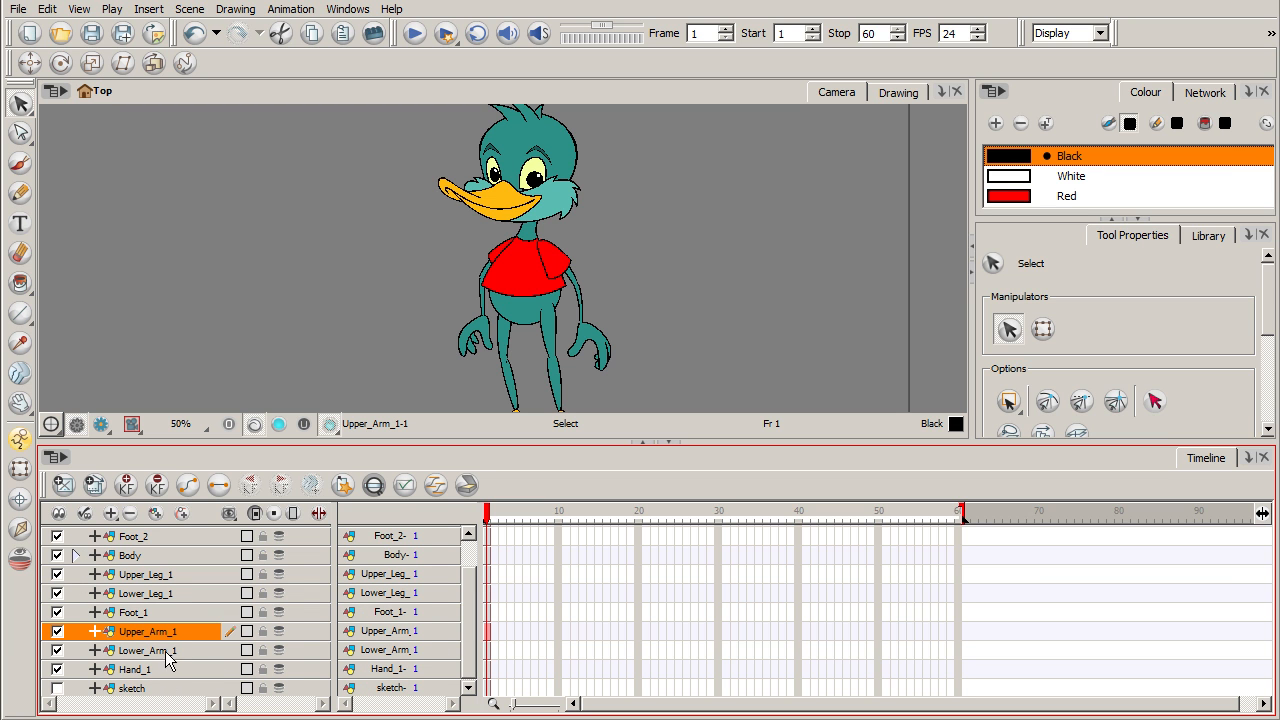
mouse_move(172, 660)
mouse_down()
mouse_move(180, 634)
mouse_move(170, 668)
mouse_move(180, 650)
mouse_up()
click(155, 670)
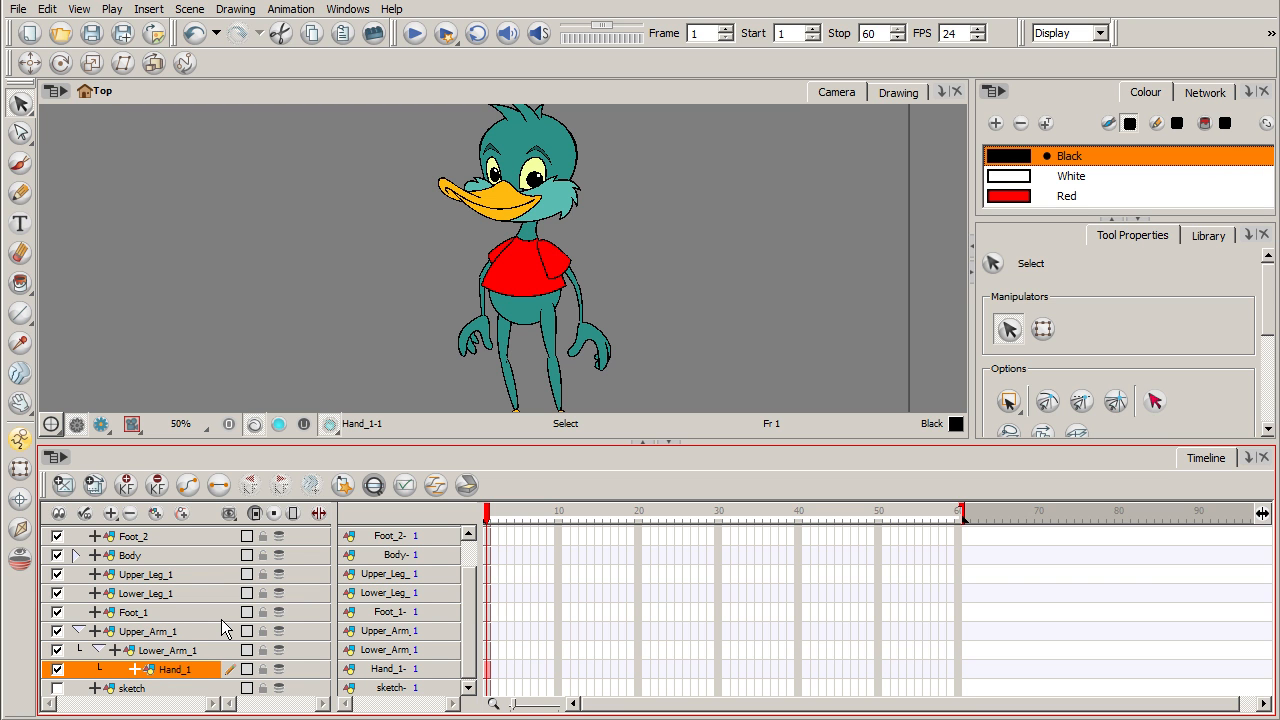
click(78, 631)
click(166, 666)
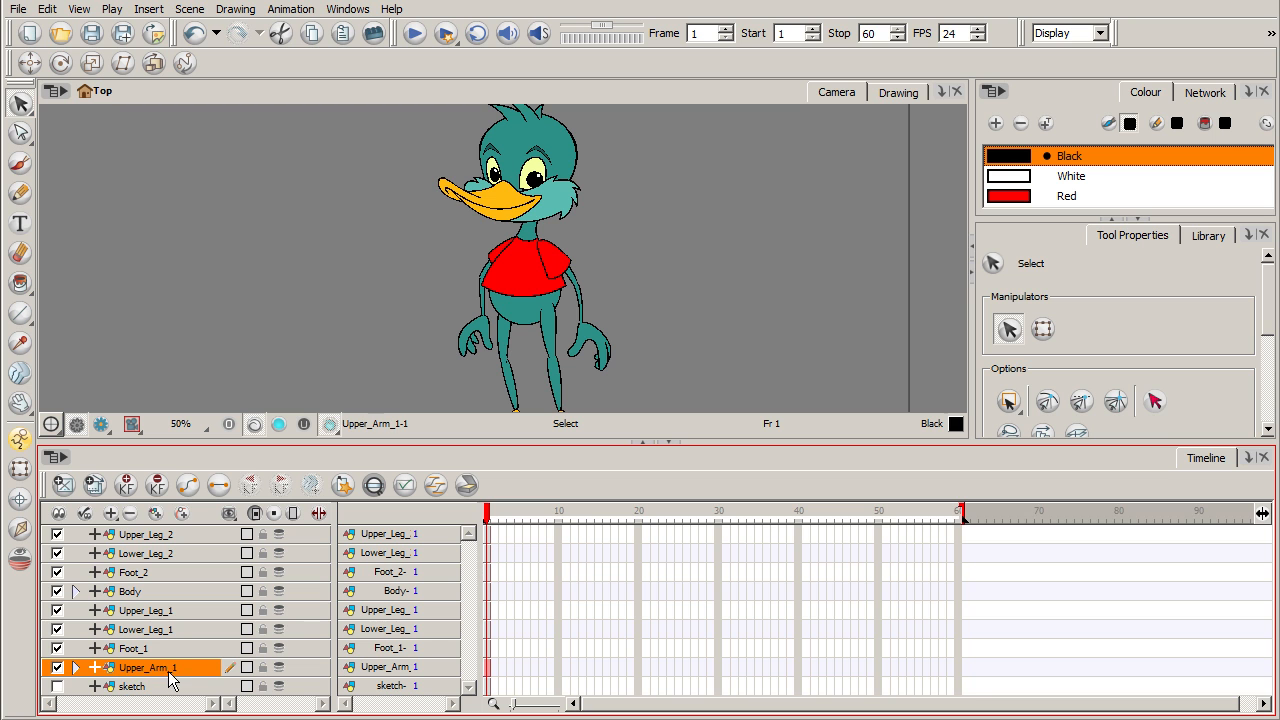
drag(156, 667, 149, 592)
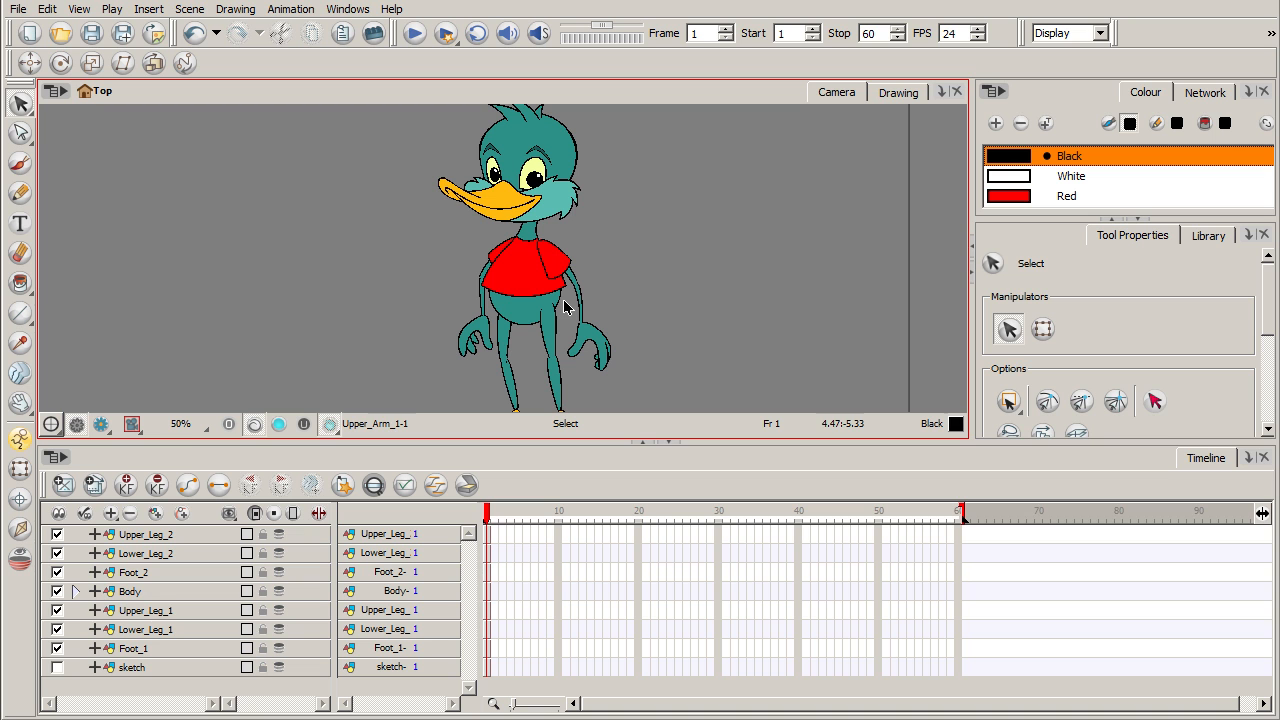
- Chain Foot_1 under Lower_Leg_1 and Lower_Leg_1 under Upper_Leg_1, then parent the collapsed leg group to Body
click(175, 613)
click(171, 631)
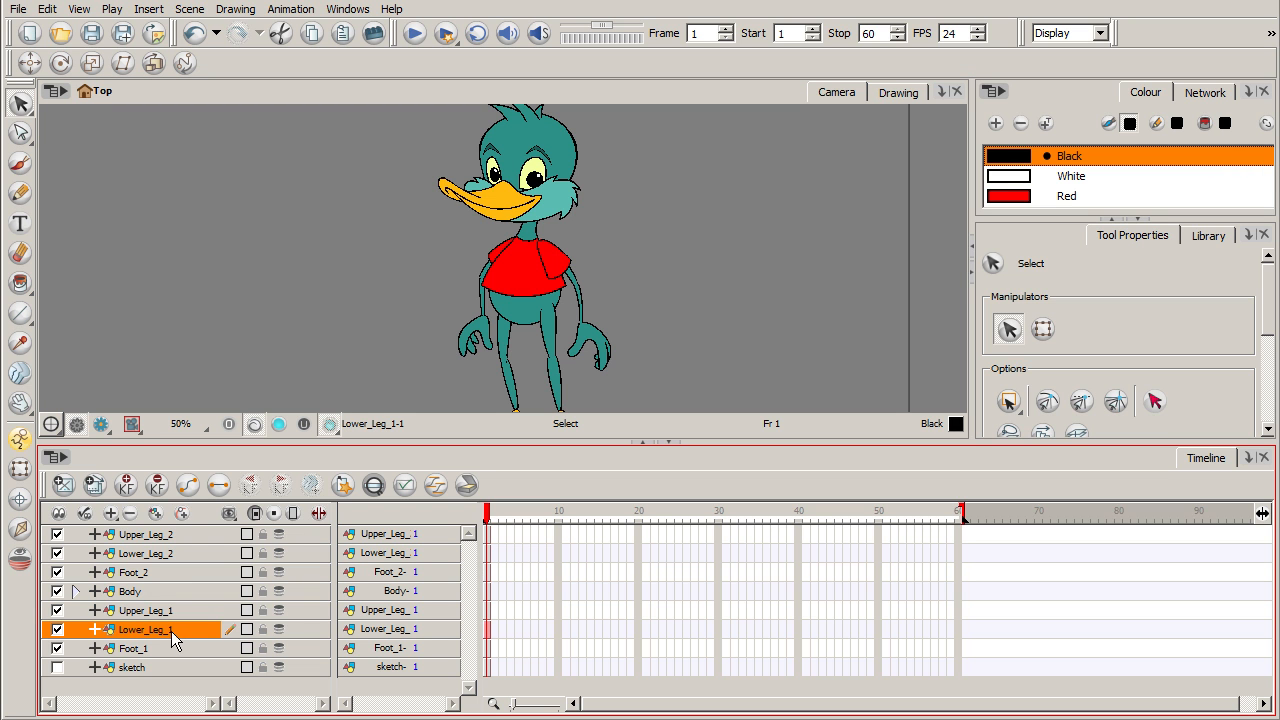
mouse_move(171, 631)
mouse_down()
mouse_move(174, 612)
mouse_move(165, 652)
mouse_move(181, 637)
mouse_up()
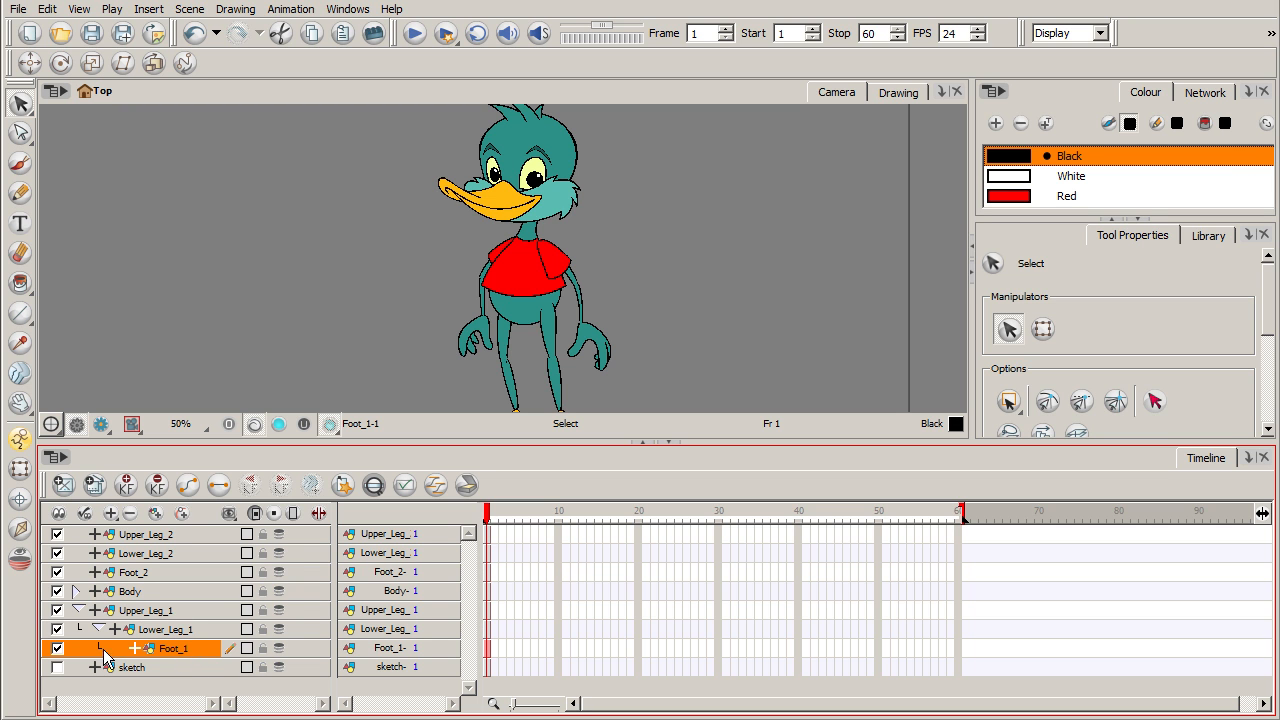
click(78, 610)
click(152, 611)
drag(157, 610, 149, 592)
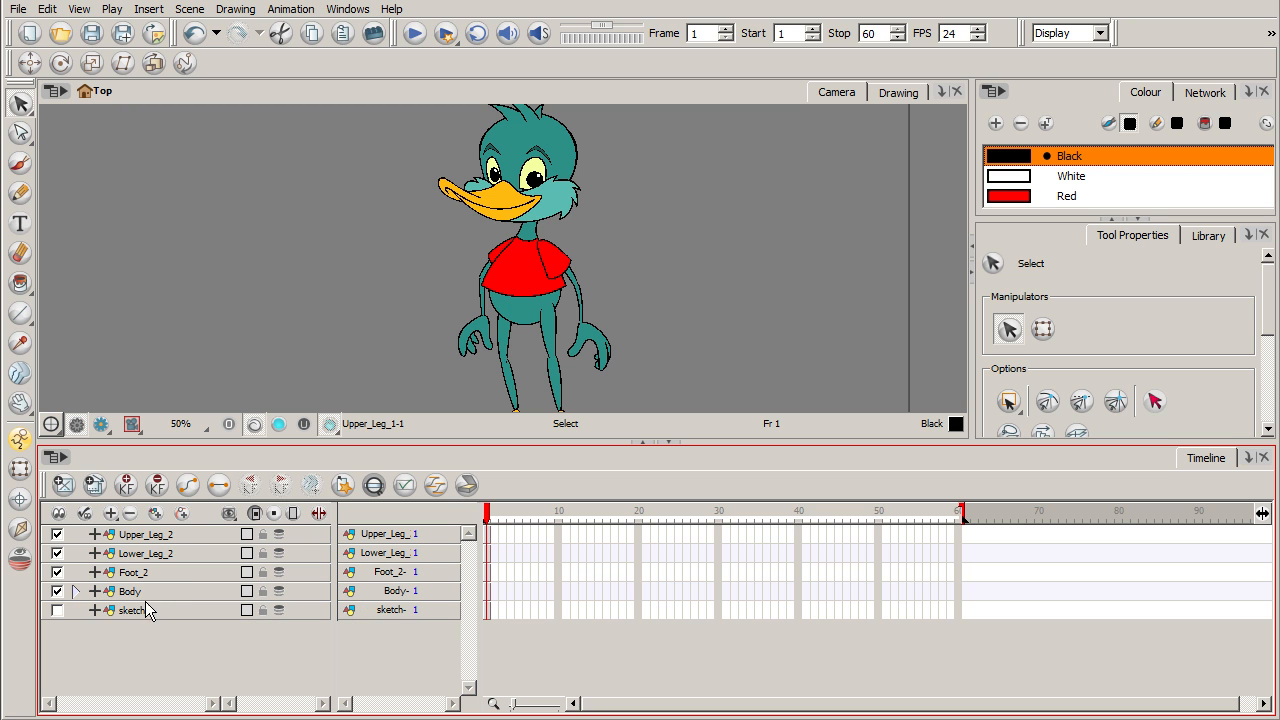
- Chain Foot_2 under Lower_Leg_2 and Lower_Leg_2 under Upper_Leg_2, then parent the collapsed leg group to Body
click(166, 536)
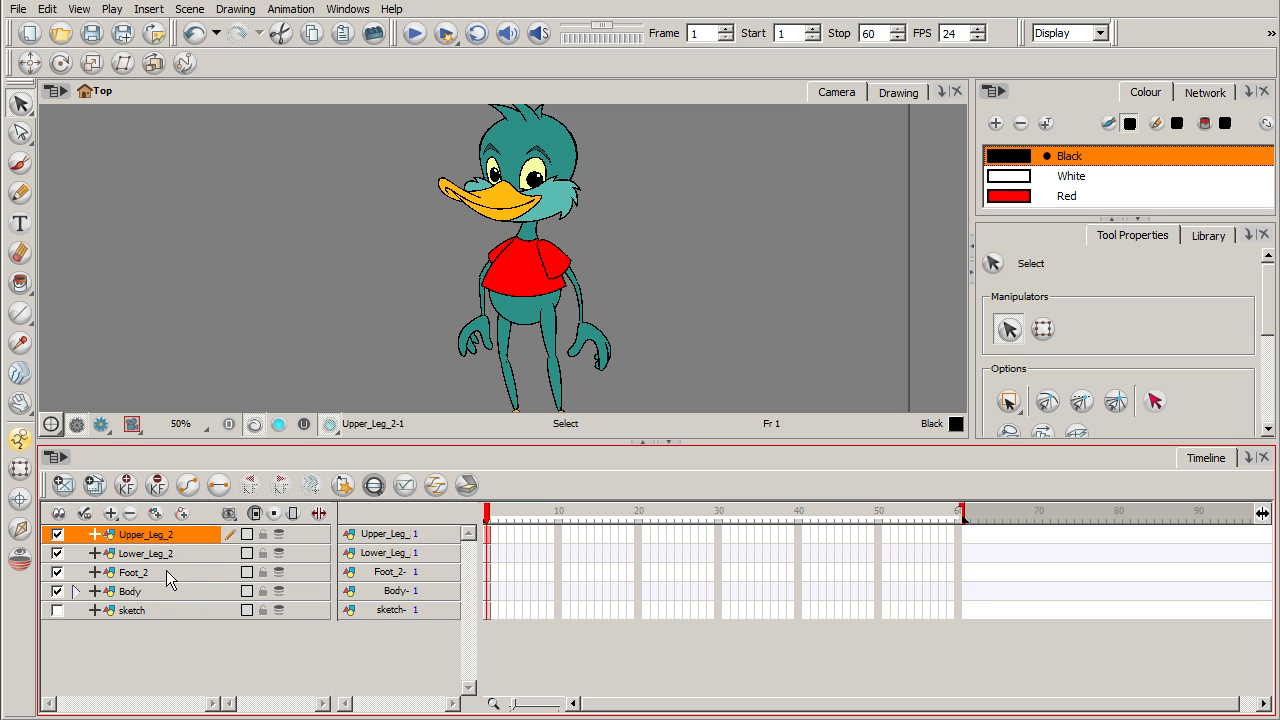
mouse_move(168, 554)
mouse_down()
mouse_move(186, 556)
mouse_move(184, 538)
mouse_move(157, 573)
mouse_move(172, 557)
mouse_up()
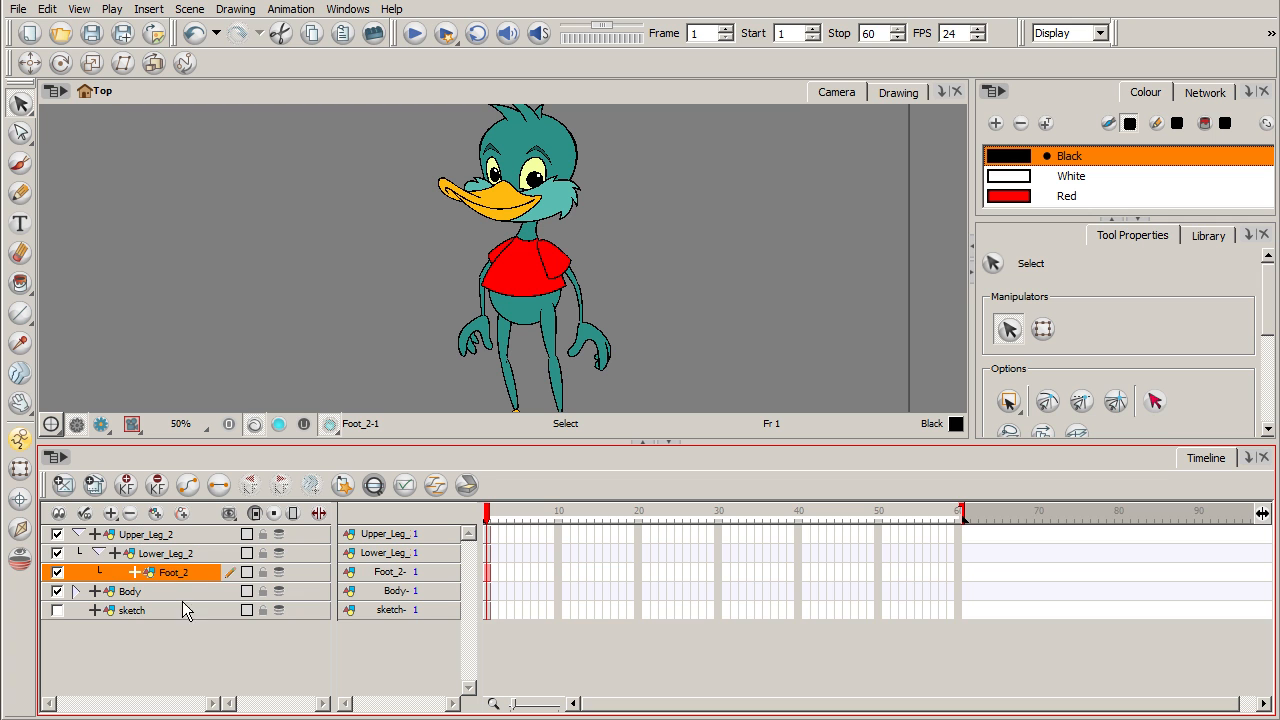
click(77, 534)
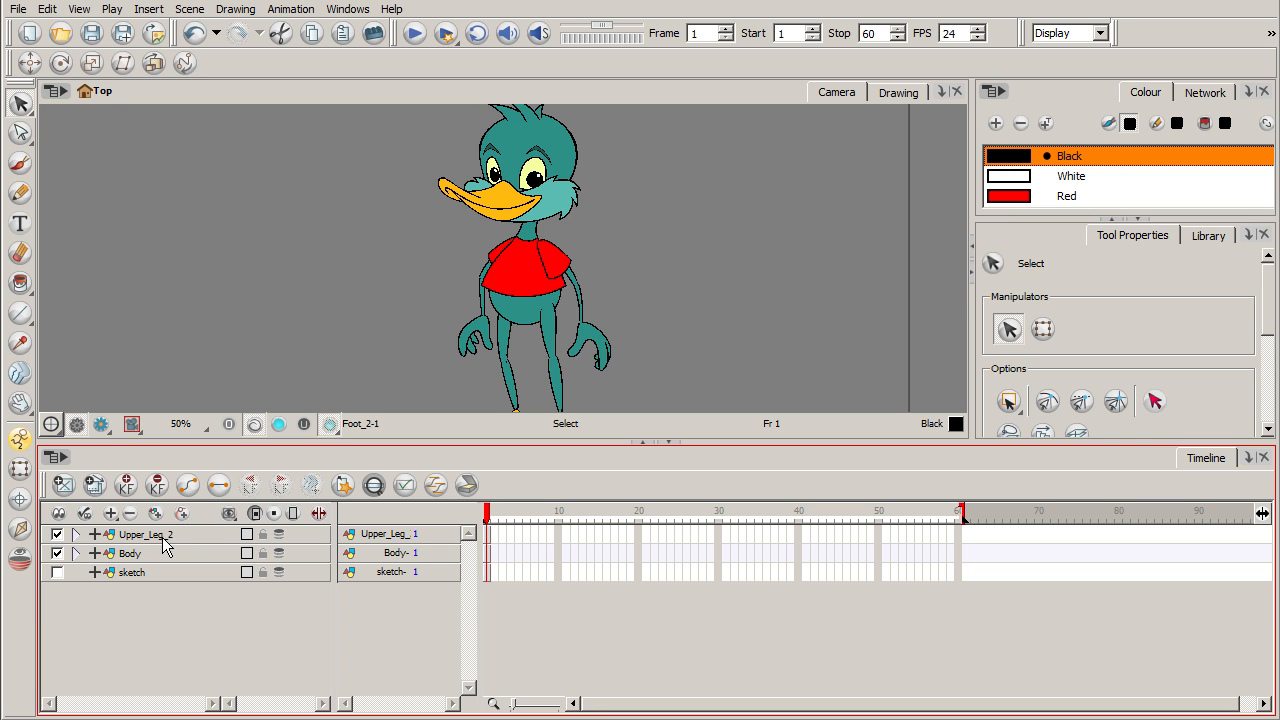
click(166, 538)
drag(168, 541, 140, 556)
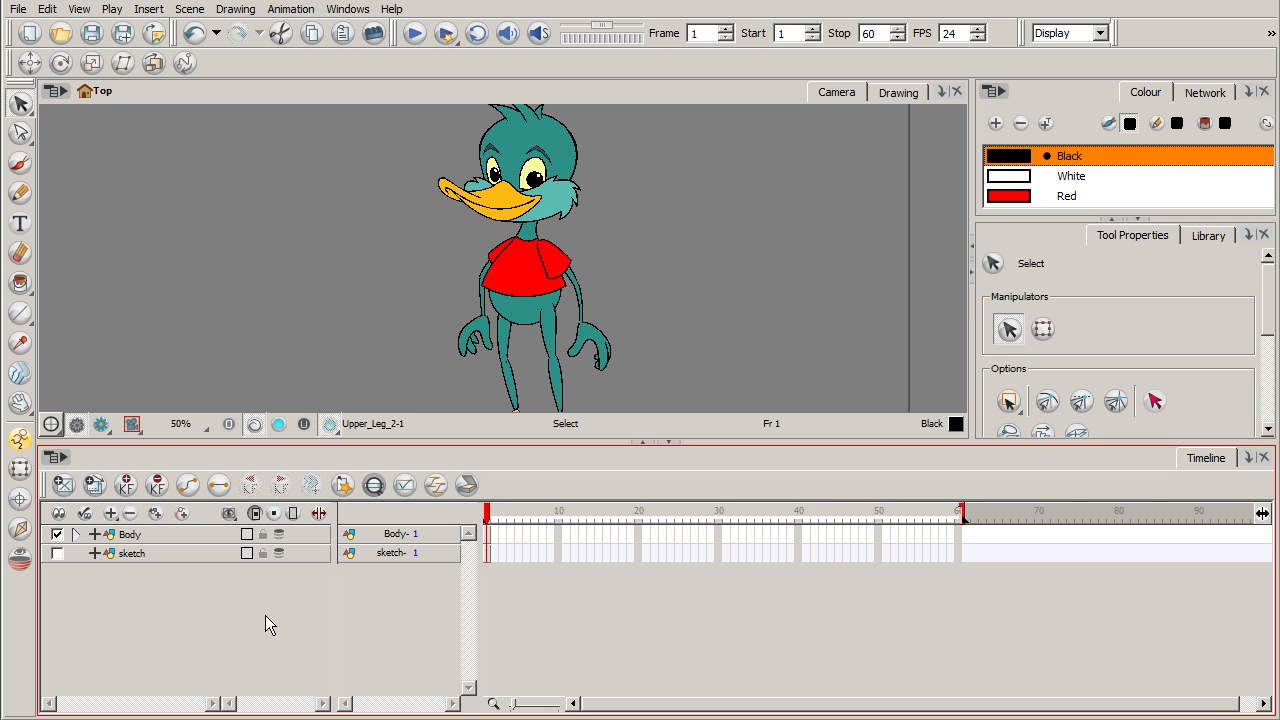
- Hide the timeline's parameter column and show the whole duck in the camera view
click(319, 513)
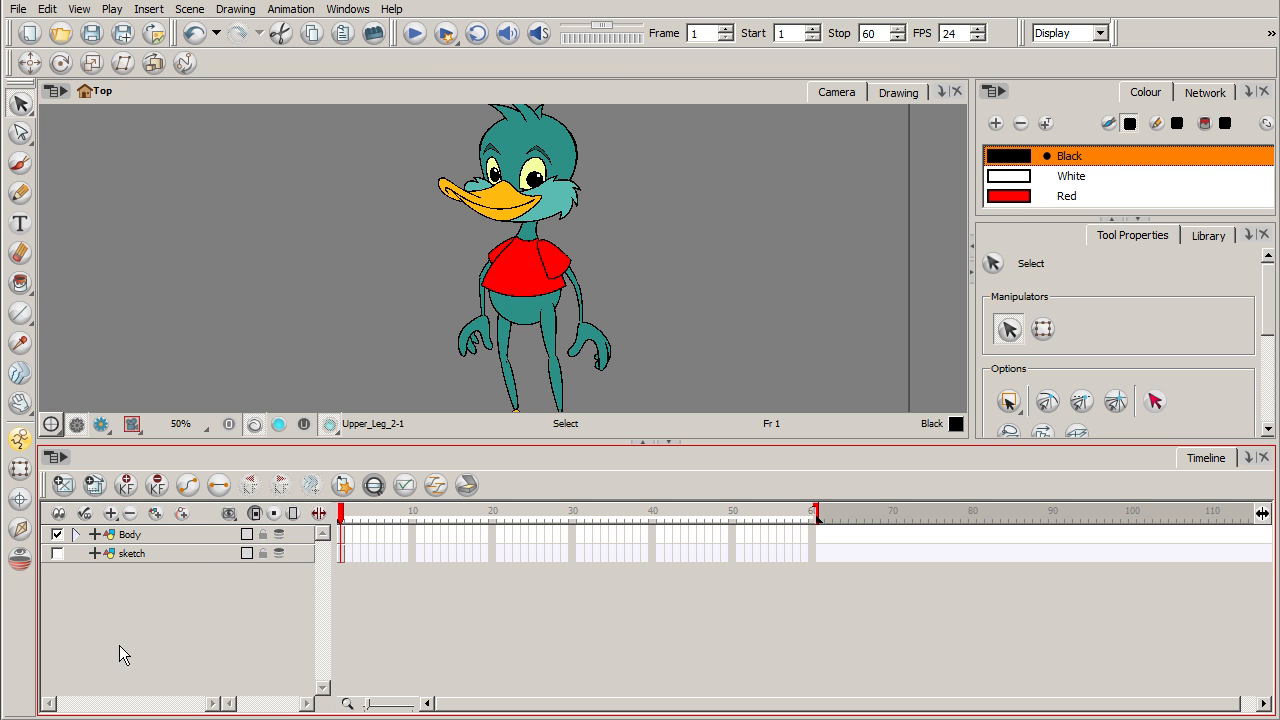
key(2)
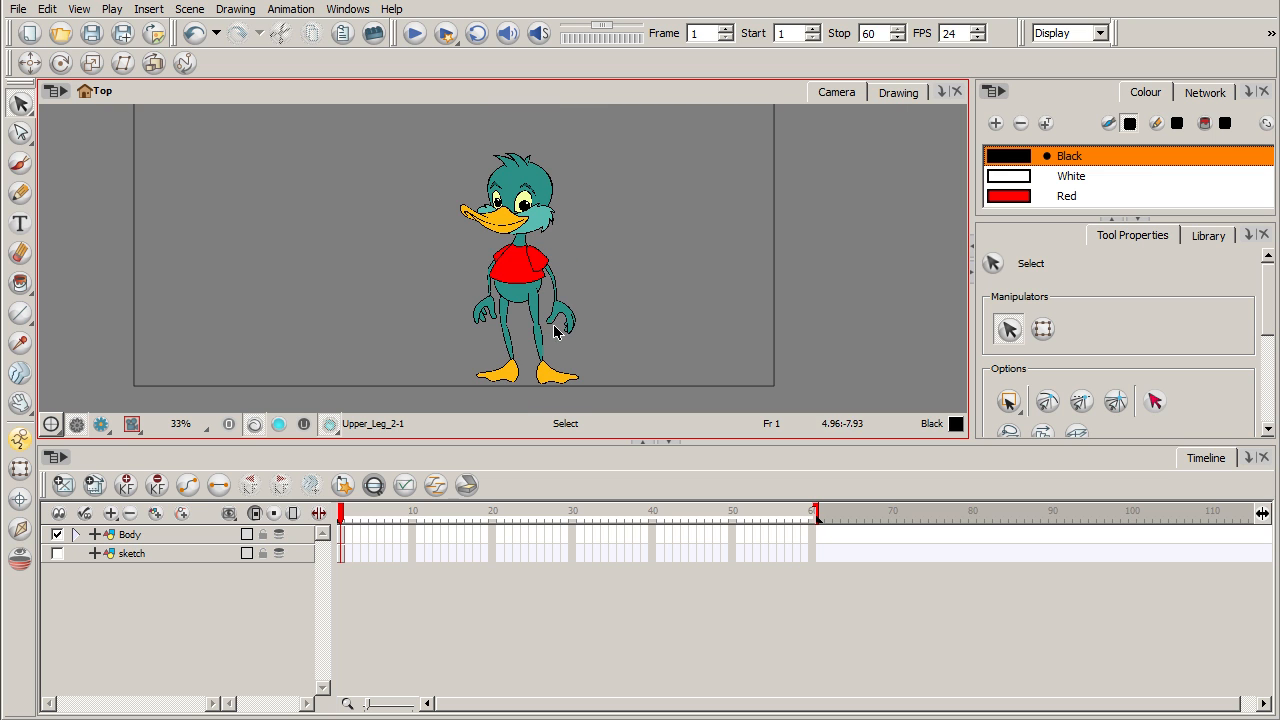